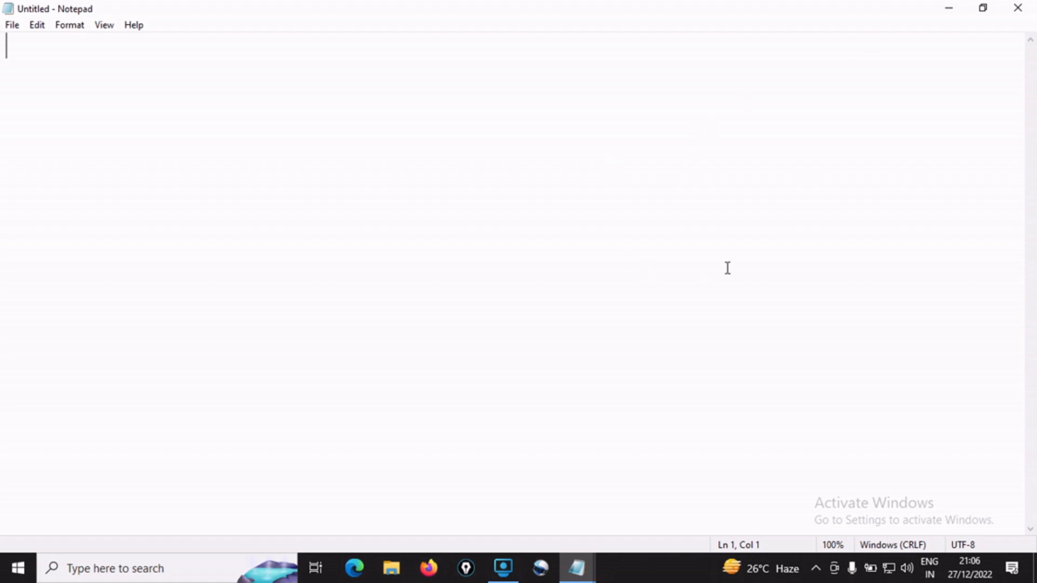
Bring up the java-video notes in Notepad, highlight "Download JDK software" under step1 and reduce the text zoom to 90%
{"action": "left_click", "coordinate": [577, 569]}
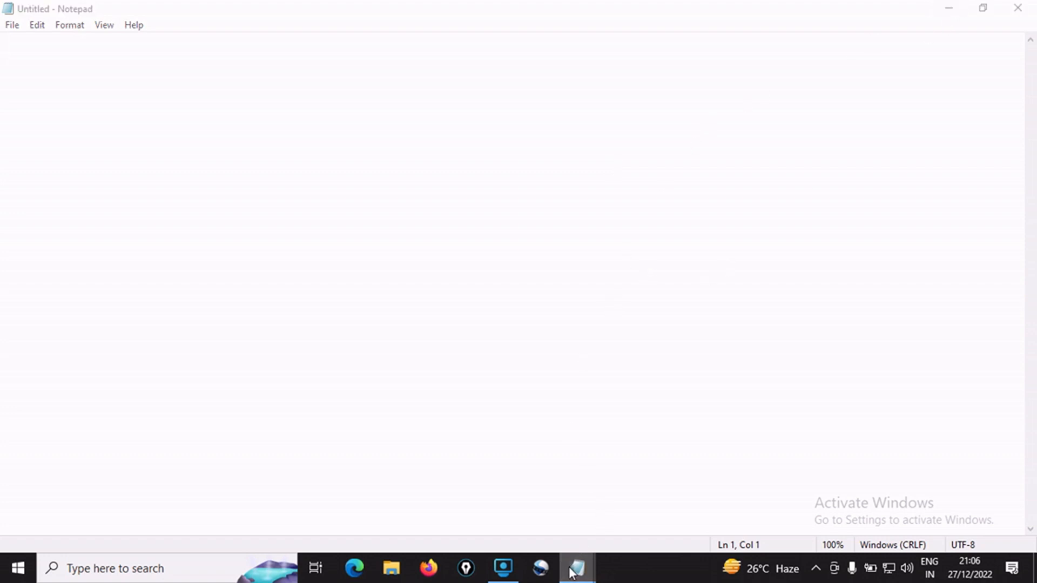
{"action": "left_click", "coordinate": [528, 528]}
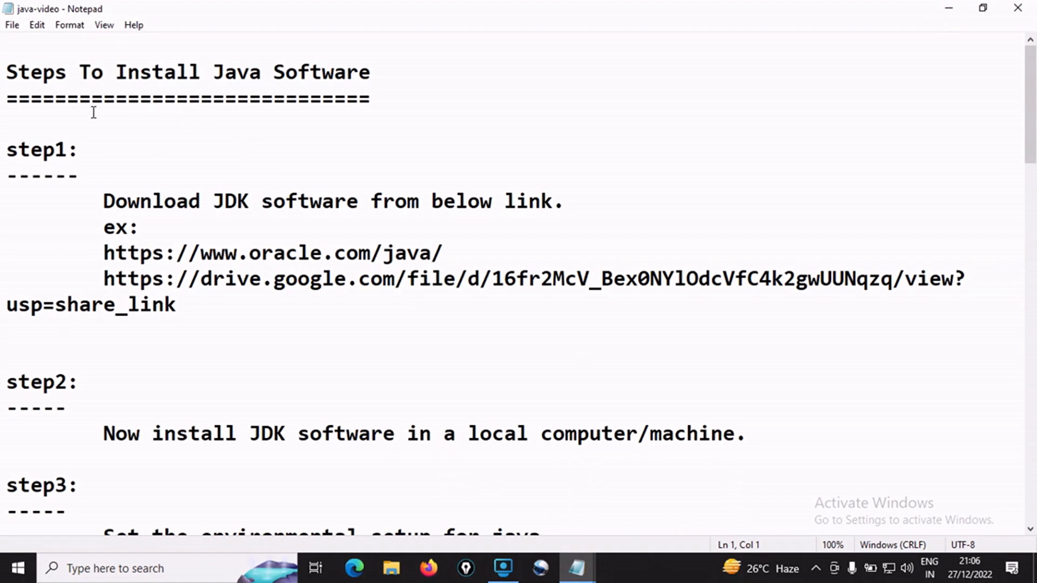
{"action": "left_click", "coordinate": [103, 200]}
{"action": "left_click_drag", "start_coordinate": [103, 200], "coordinate": [360, 208]}
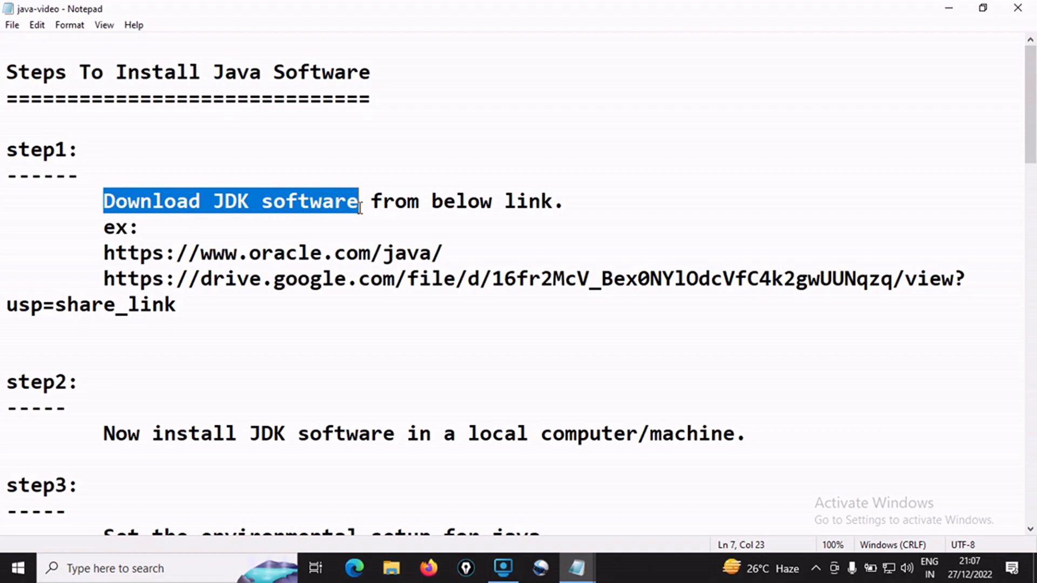
{"action": "key", "text": "ctrl+minus"}
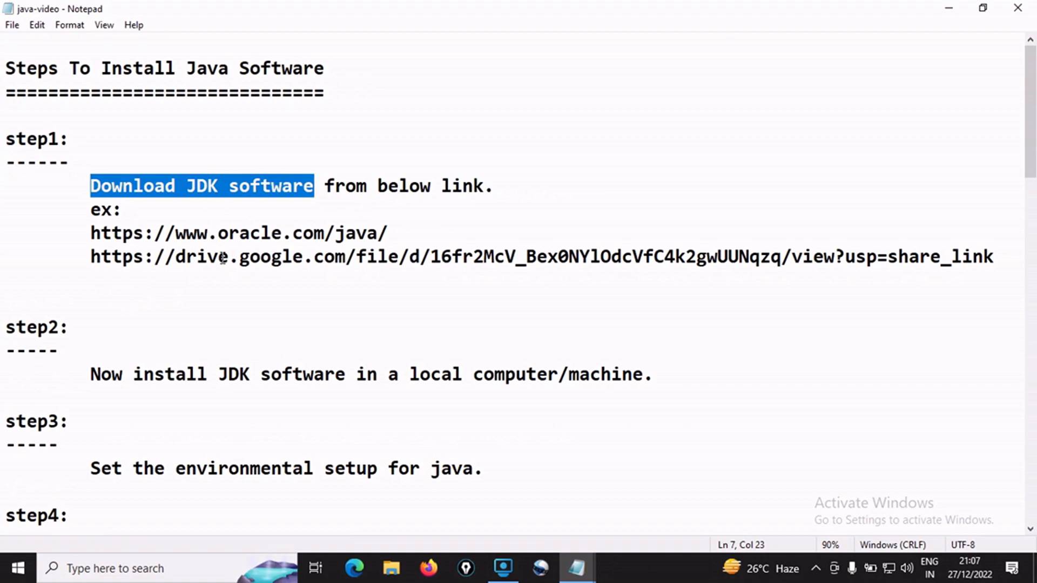
Examine the Oracle and Google Drive download links listed under step1 of the notes
{"action": "left_click", "coordinate": [92, 233]}
{"action": "left_click_drag", "start_coordinate": [99, 234], "coordinate": [216, 233]}
{"action": "left_click", "coordinate": [243, 234]}
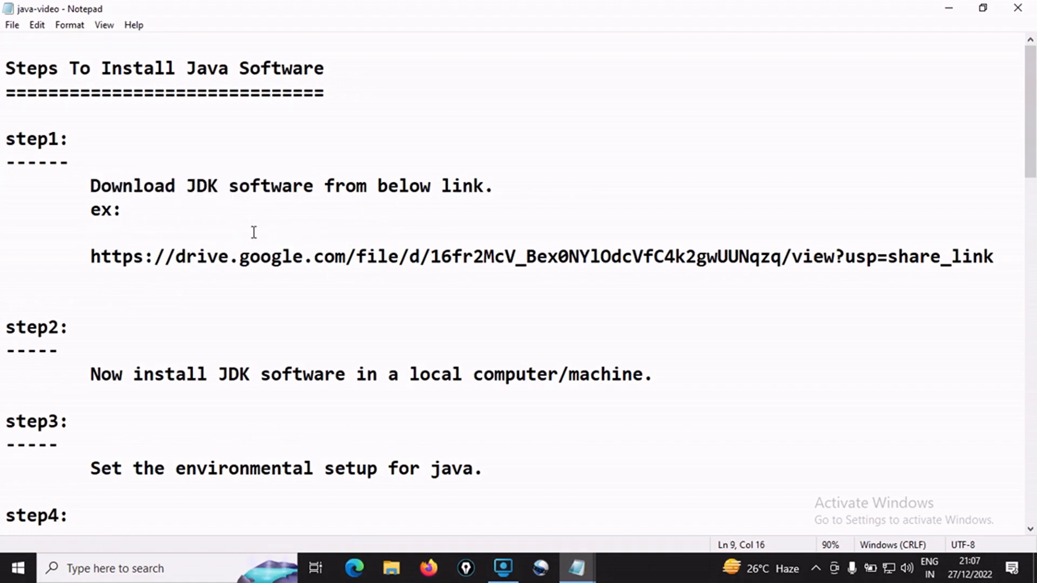
{"action": "left_click_drag", "start_coordinate": [91, 234], "coordinate": [400, 238]}
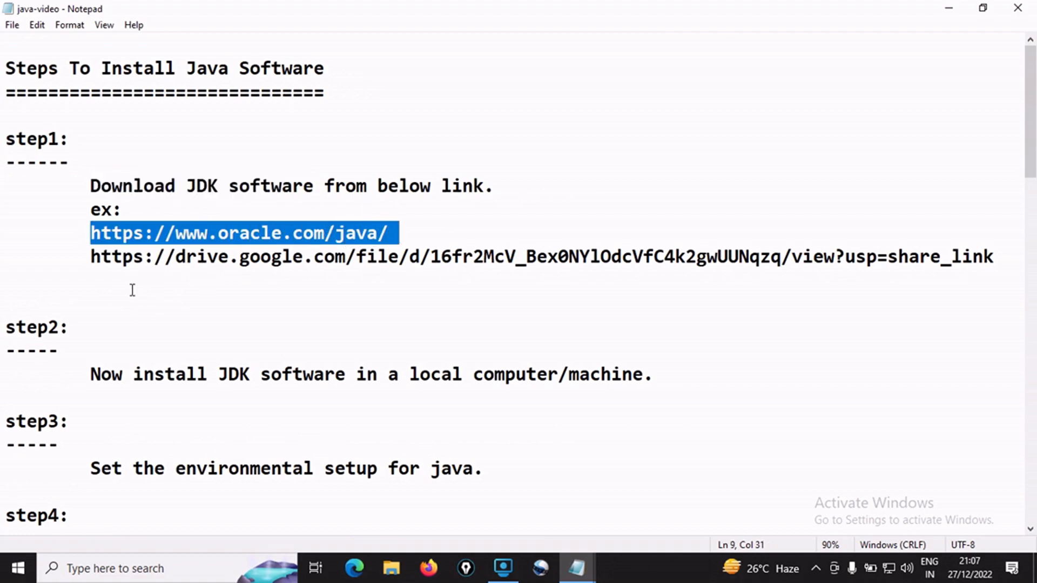
{"action": "left_click_drag", "start_coordinate": [90, 257], "coordinate": [878, 257]}
{"action": "left_click_drag", "start_coordinate": [91, 233], "coordinate": [389, 230]}
{"action": "left_click_drag", "start_coordinate": [91, 257], "coordinate": [1001, 257]}
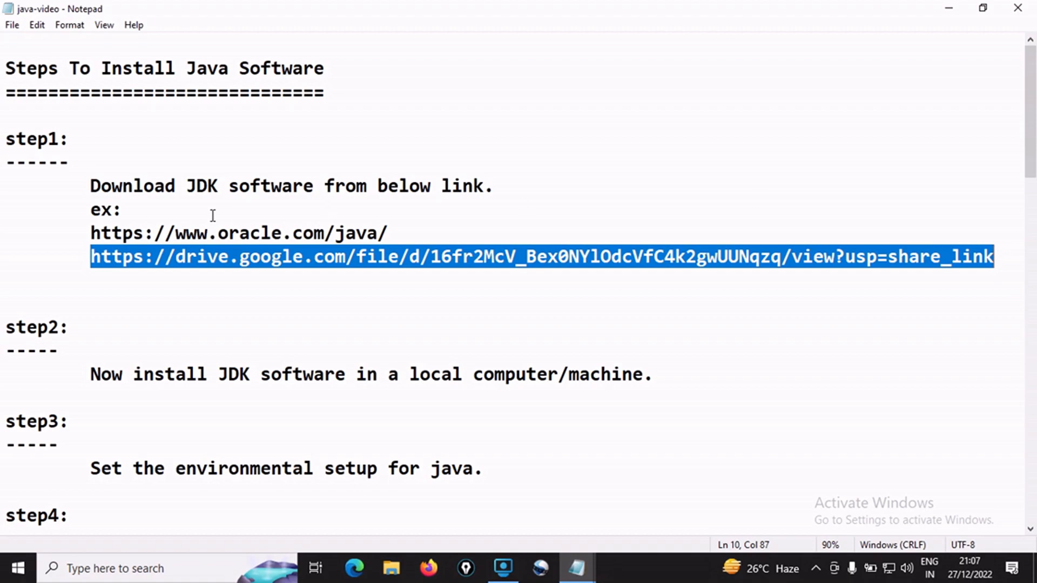
{"action": "left_click", "coordinate": [88, 232]}
{"action": "left_click_drag", "start_coordinate": [88, 233], "coordinate": [394, 230]}
{"action": "key", "text": "ctrl+c"}
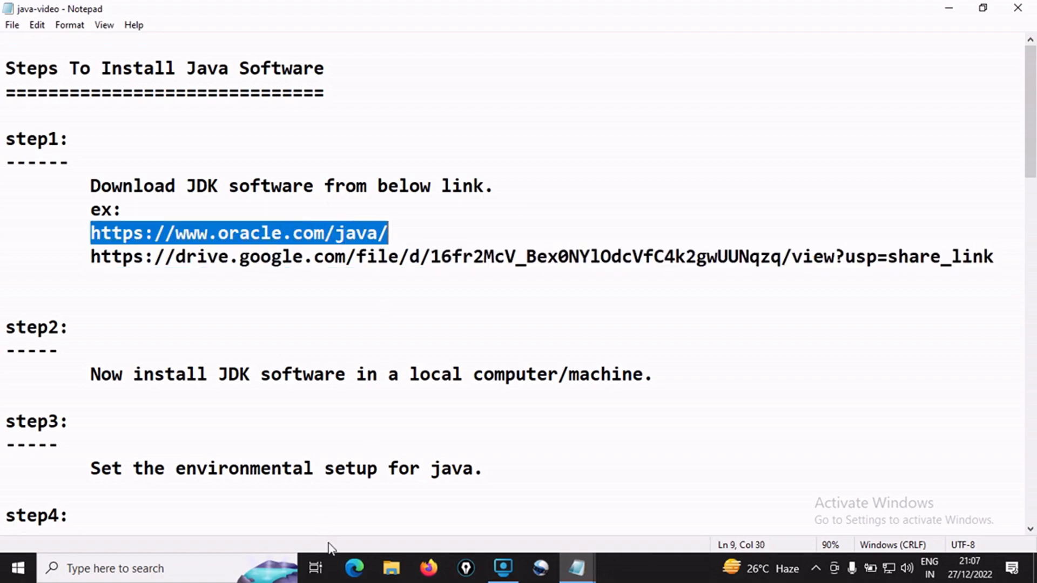
{"action": "left_click", "coordinate": [354, 570]}
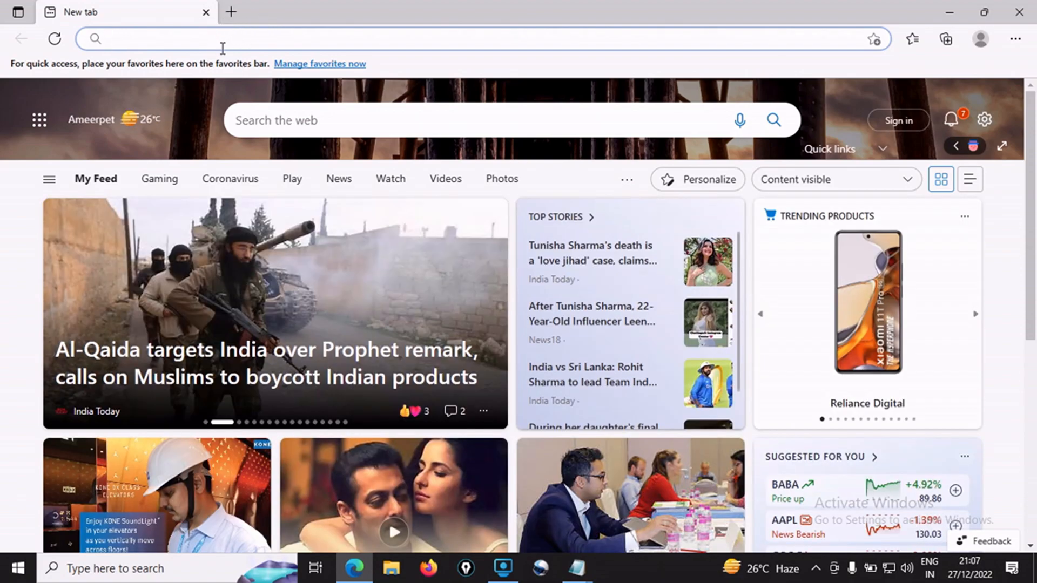
{"action": "left_click", "coordinate": [246, 35]}
{"action": "key", "text": "ctrl+v"}
{"action": "key", "text": "Return"}
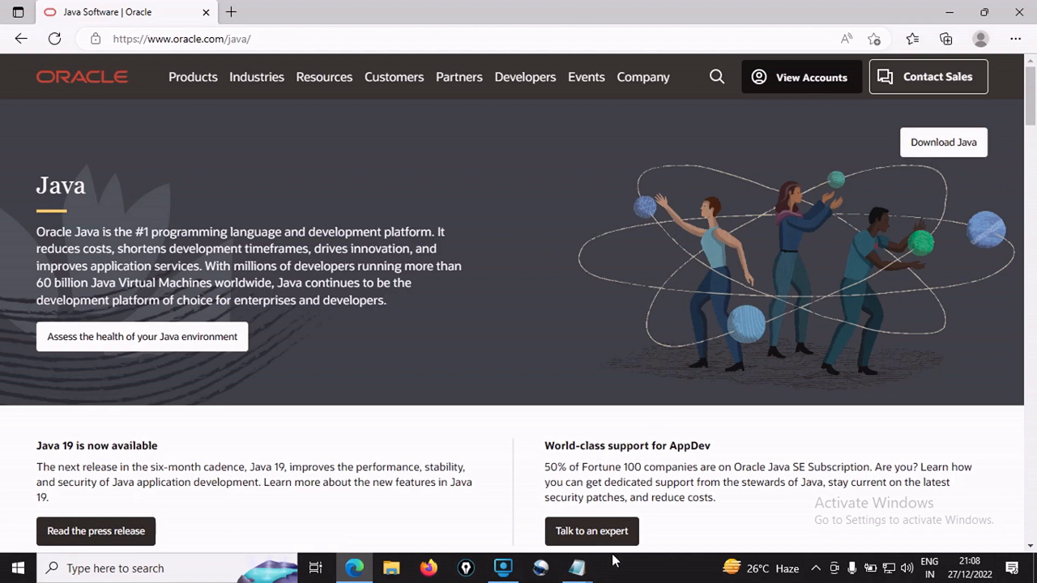
Copy the Google Drive link from the java-video notes and open it in a new Edge tab
{"action": "left_click", "coordinate": [576, 568]}
{"action": "left_click", "coordinate": [549, 546]}
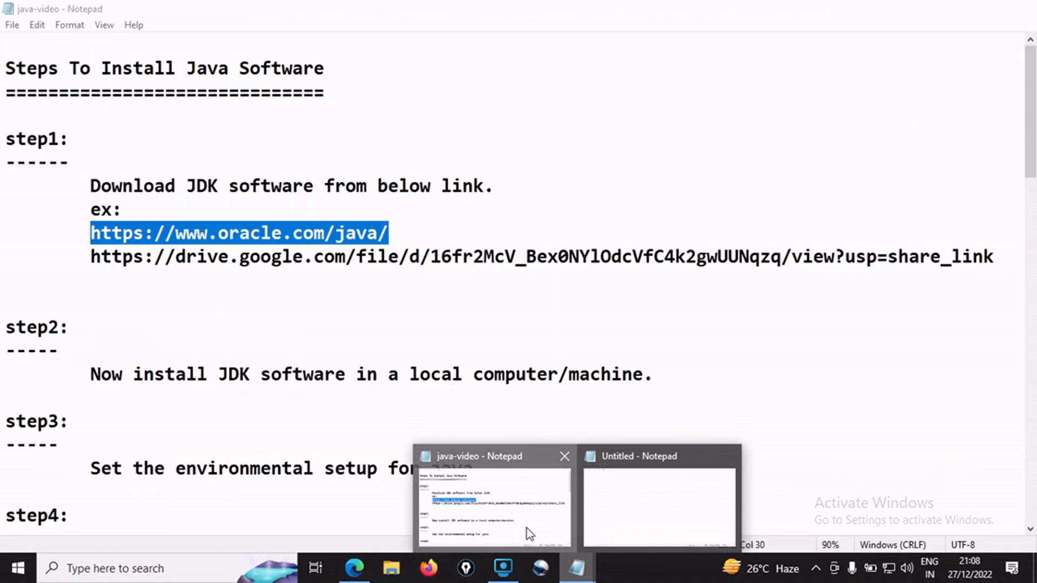
{"action": "left_click_drag", "start_coordinate": [86, 257], "coordinate": [996, 258]}
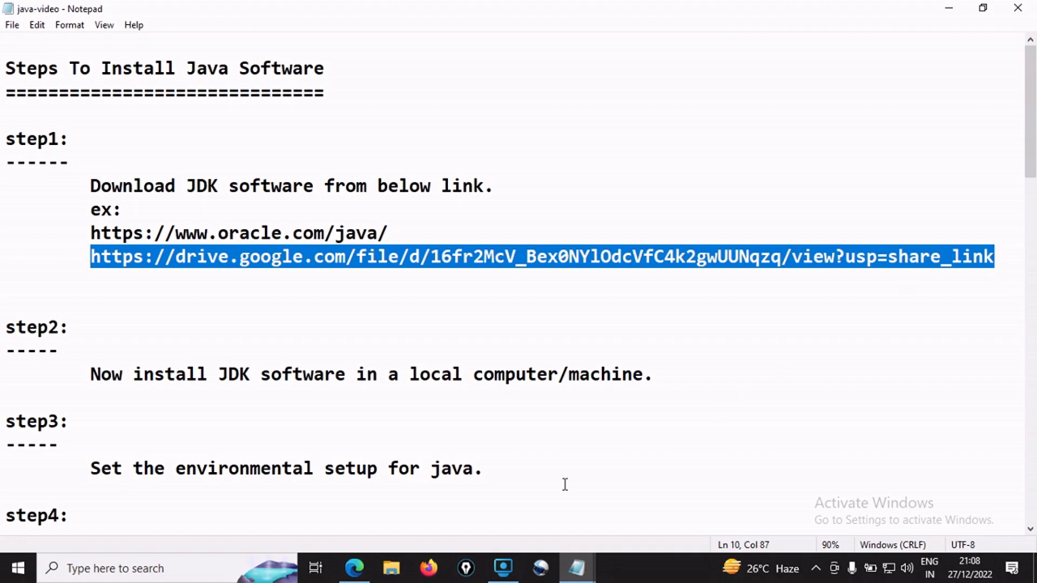
{"action": "left_click", "coordinate": [355, 567]}
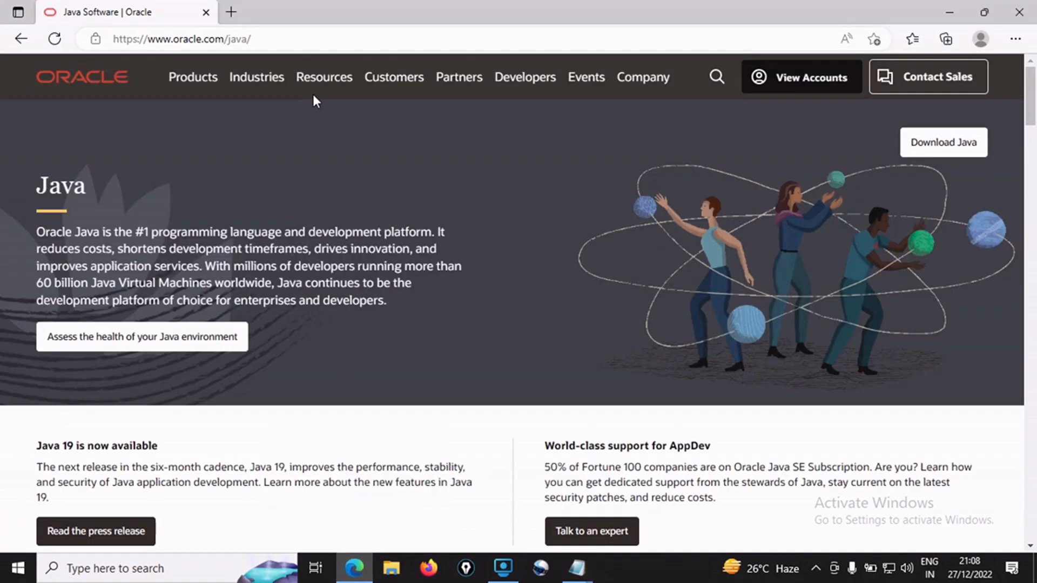
{"action": "left_click", "coordinate": [238, 12]}
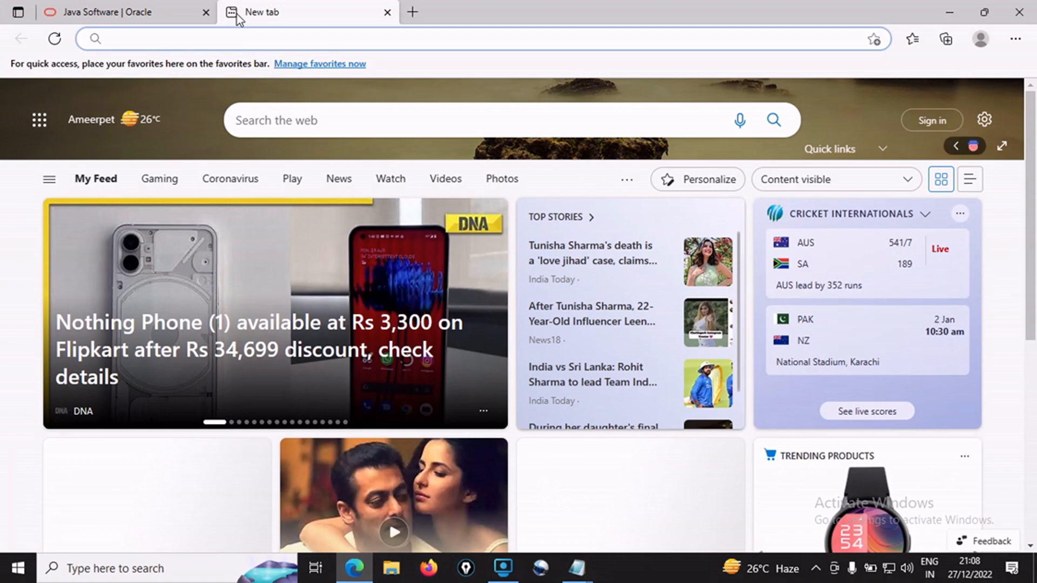
{"action": "key", "text": "Return"}
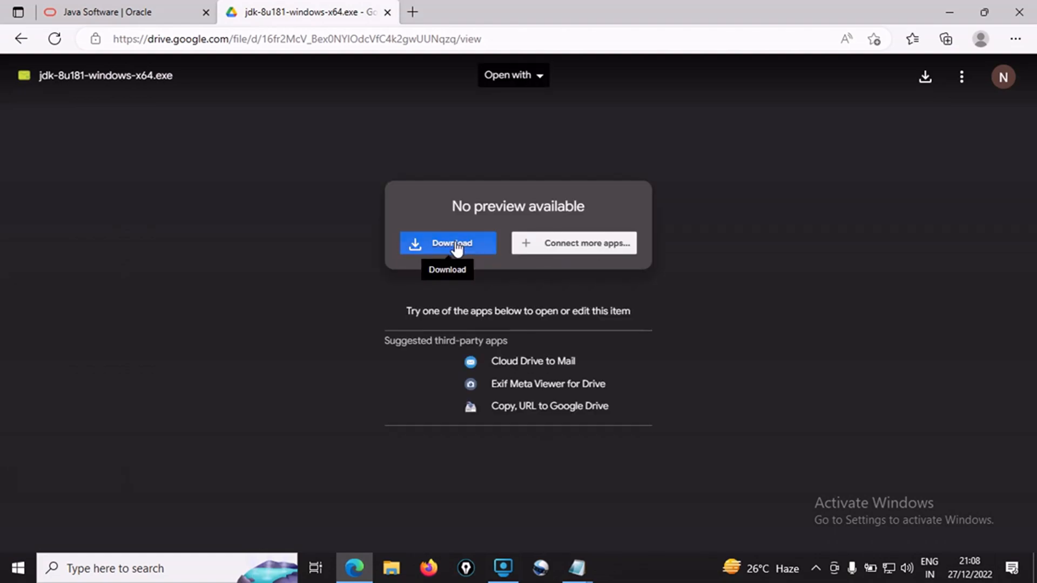
Download jdk-8u181-windows-x64.exe from Google Drive despite the scan warning and launch the downloaded installer
{"action": "left_click", "coordinate": [455, 246]}
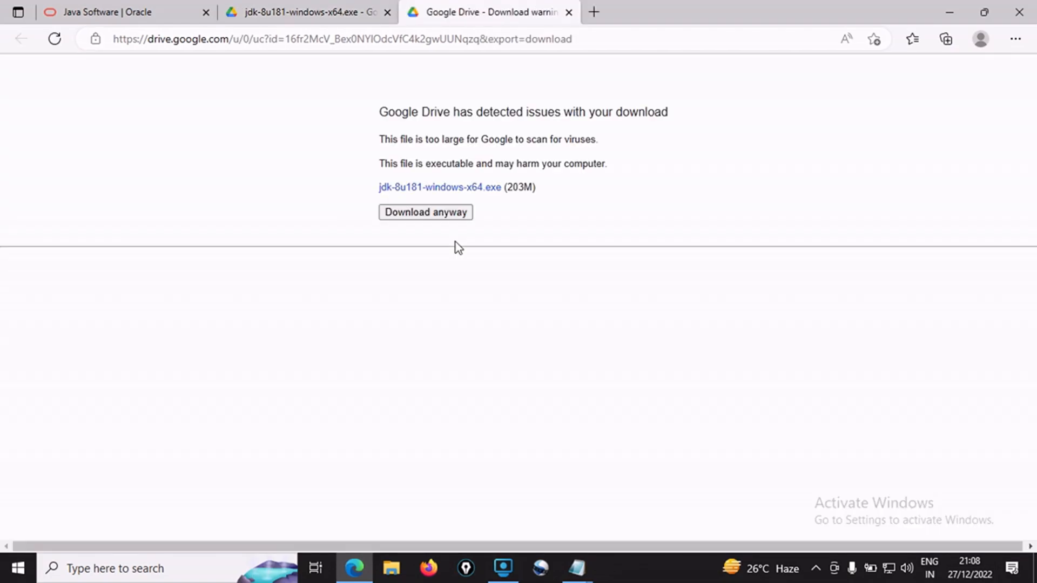
{"action": "left_click", "coordinate": [443, 214]}
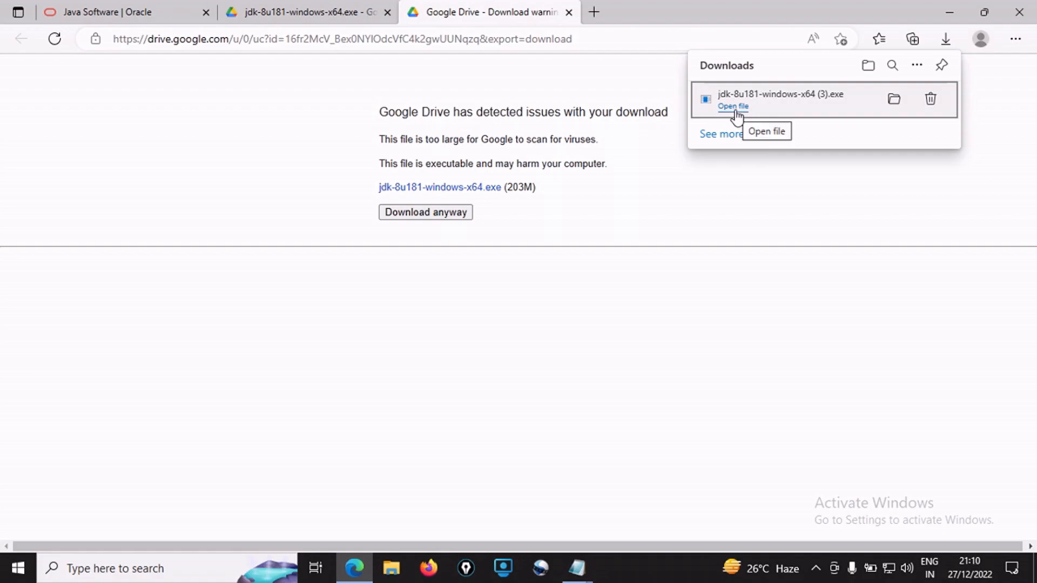
{"action": "left_click", "coordinate": [734, 106]}
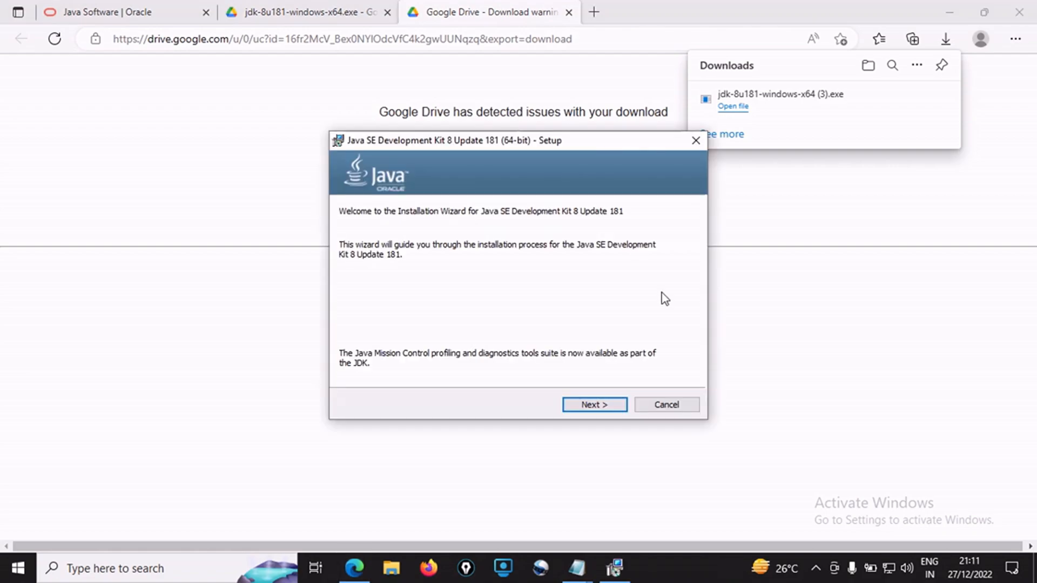
Install Java SE Development Kit 8 Update 181 with the default features and destination folders, then close the setup wizard
{"action": "left_click", "coordinate": [594, 406]}
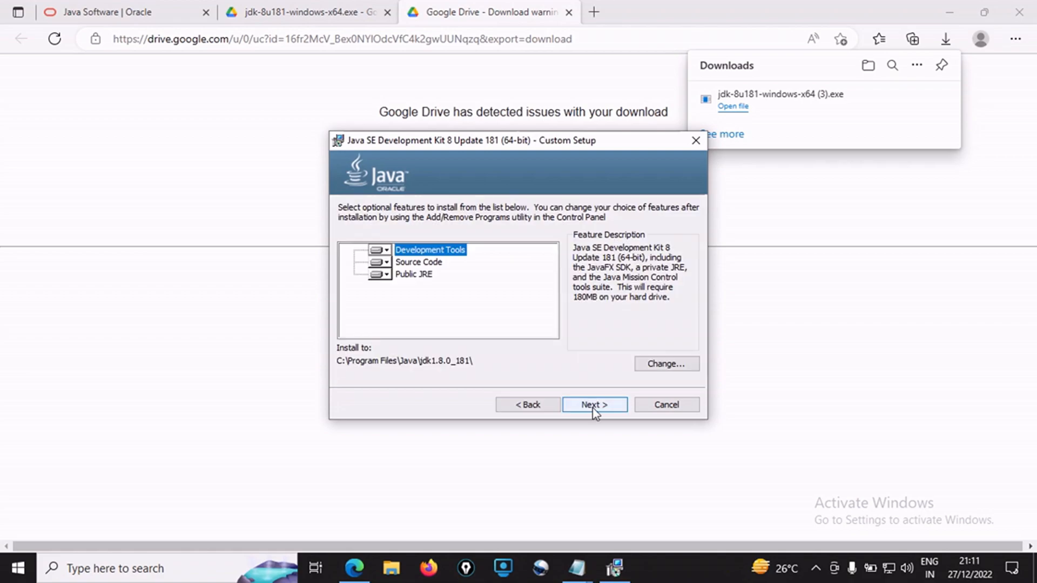
{"action": "left_click", "coordinate": [592, 408]}
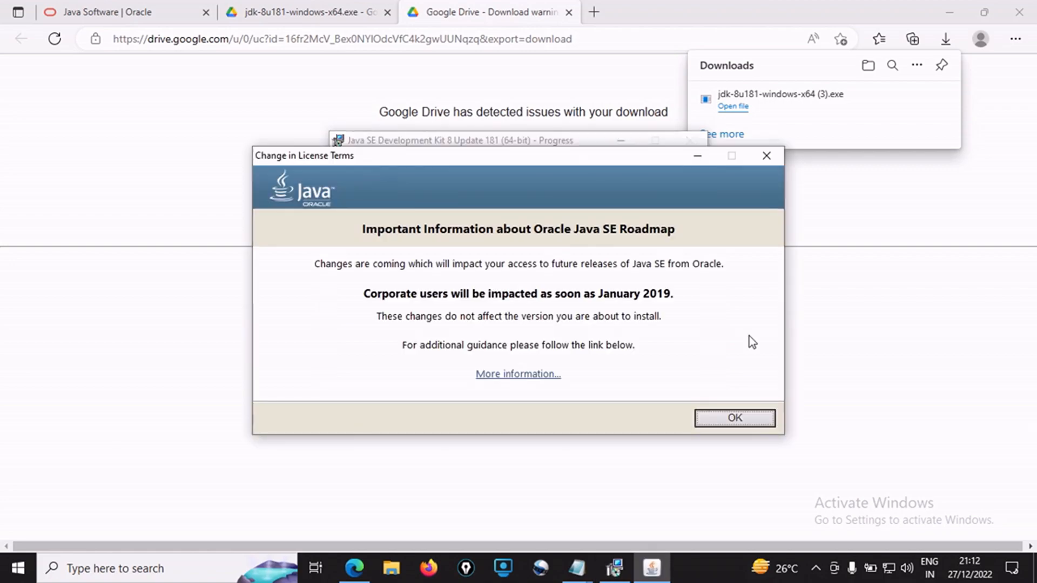
{"action": "left_click", "coordinate": [735, 420]}
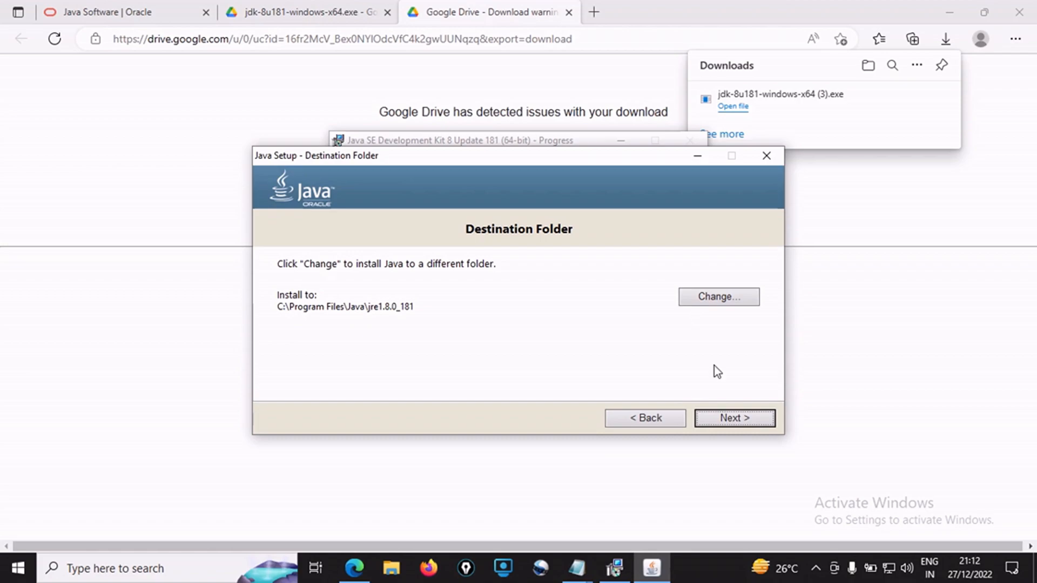
{"action": "left_click", "coordinate": [727, 422]}
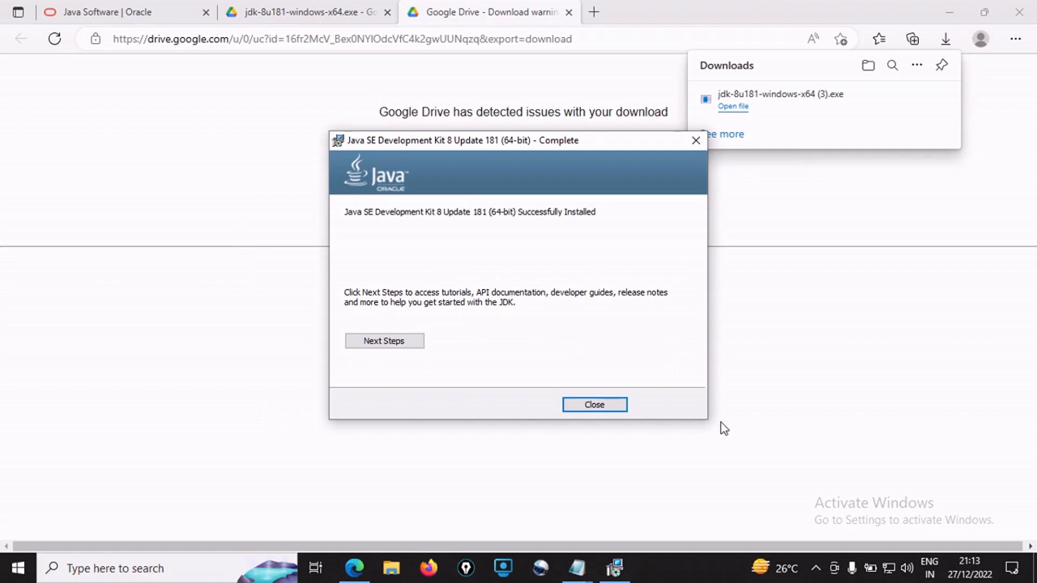
{"action": "left_click", "coordinate": [604, 409]}
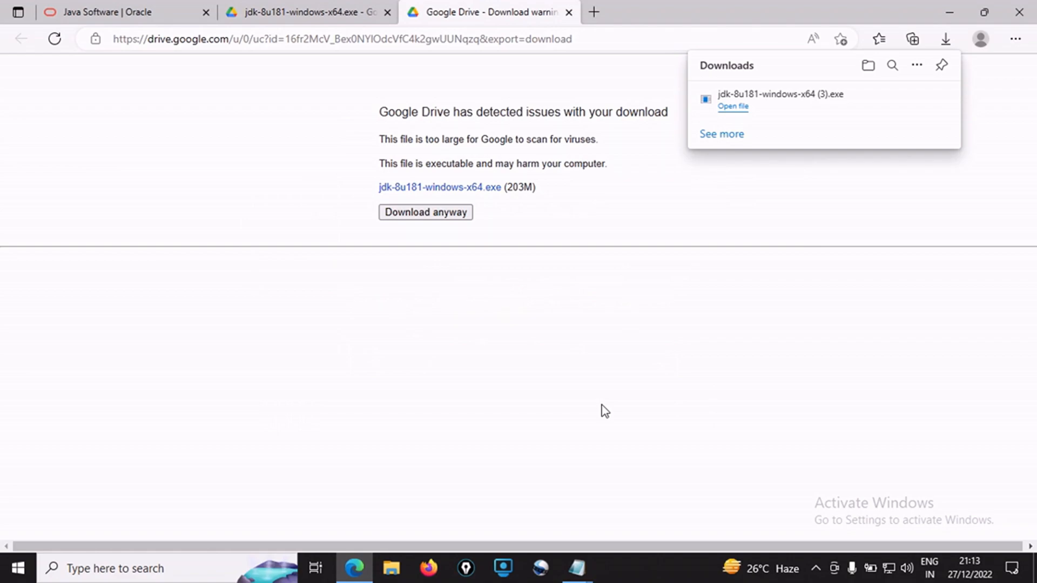
Return to the java-video notes in Notepad and review the step2 and step3 instructions
{"action": "key", "text": "alt+Tab"}
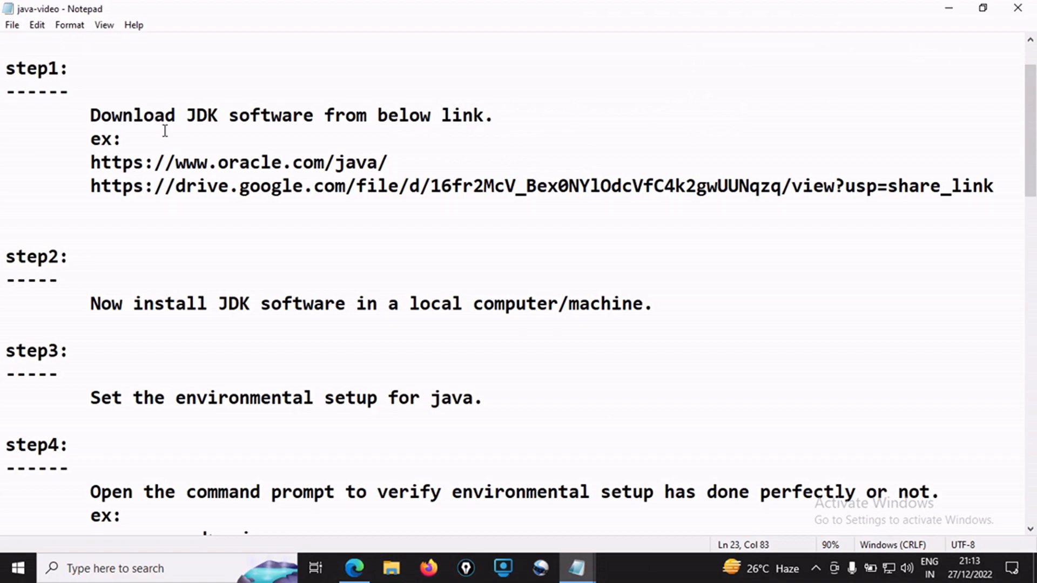
{"action": "left_click_drag", "start_coordinate": [90, 304], "coordinate": [277, 294]}
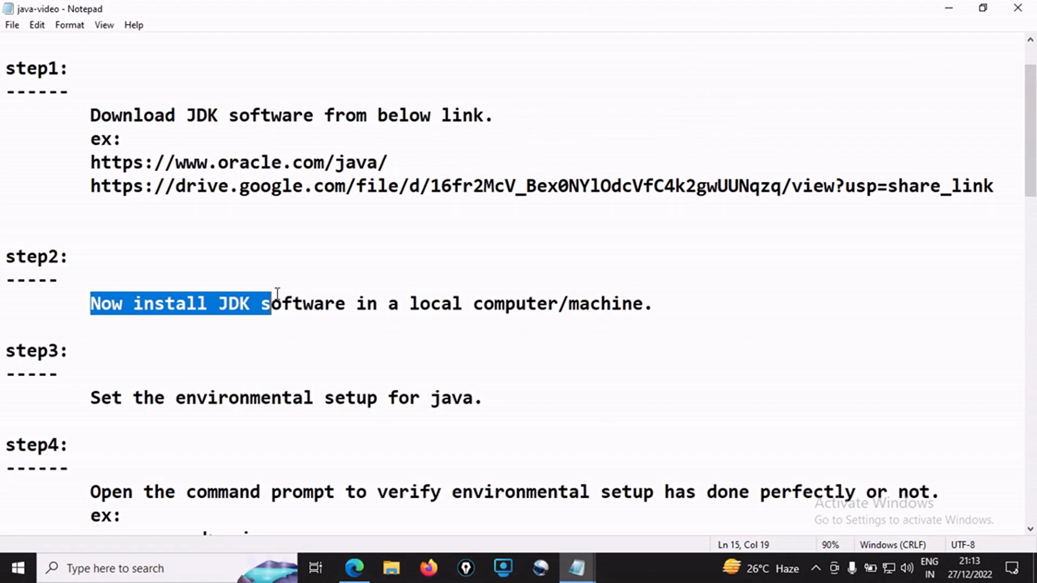
{"action": "left_click_drag", "start_coordinate": [90, 398], "coordinate": [496, 398]}
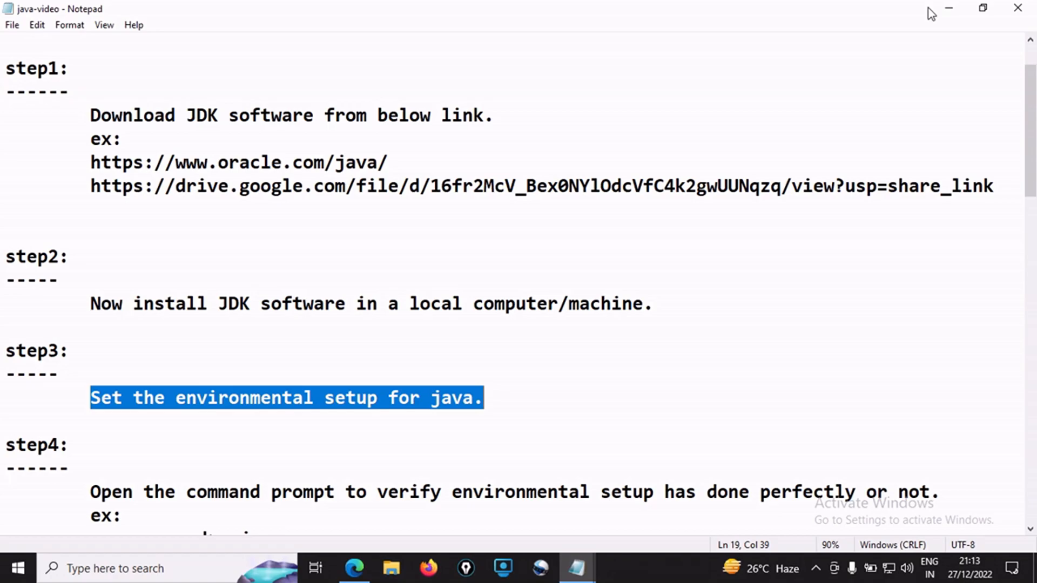
Minimize the notes and open the C:\Program Files\Java folder in File Explorer, starting from This PC
{"action": "left_click", "coordinate": [949, 8]}
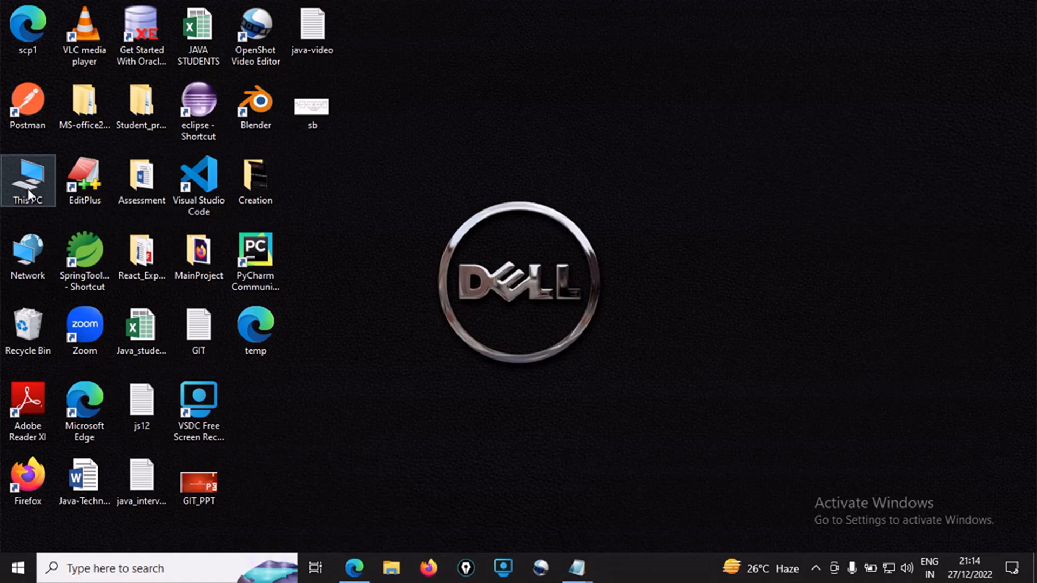
{"action": "right_click", "coordinate": [27, 189]}
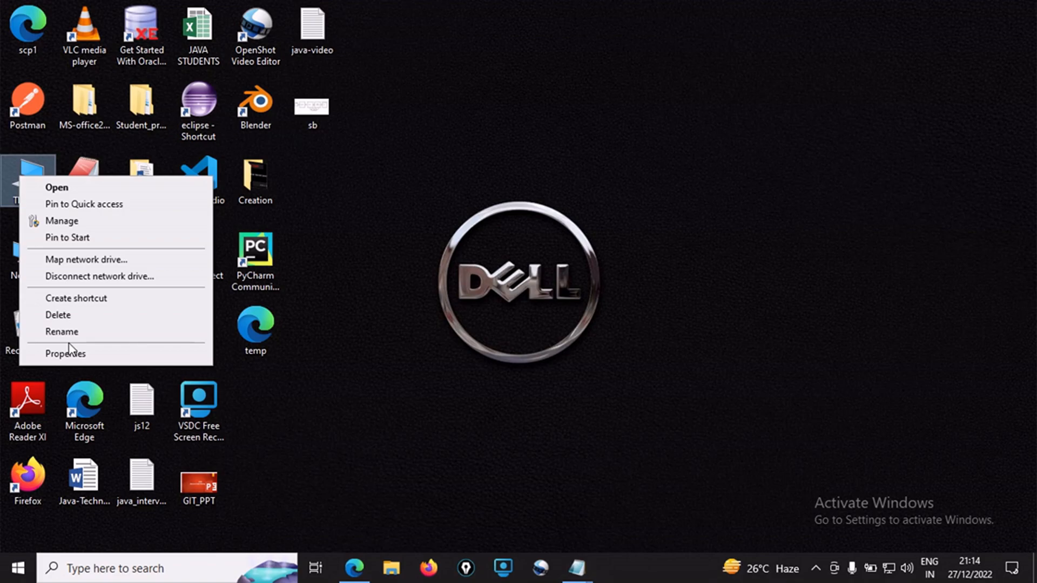
{"action": "left_click", "coordinate": [123, 188]}
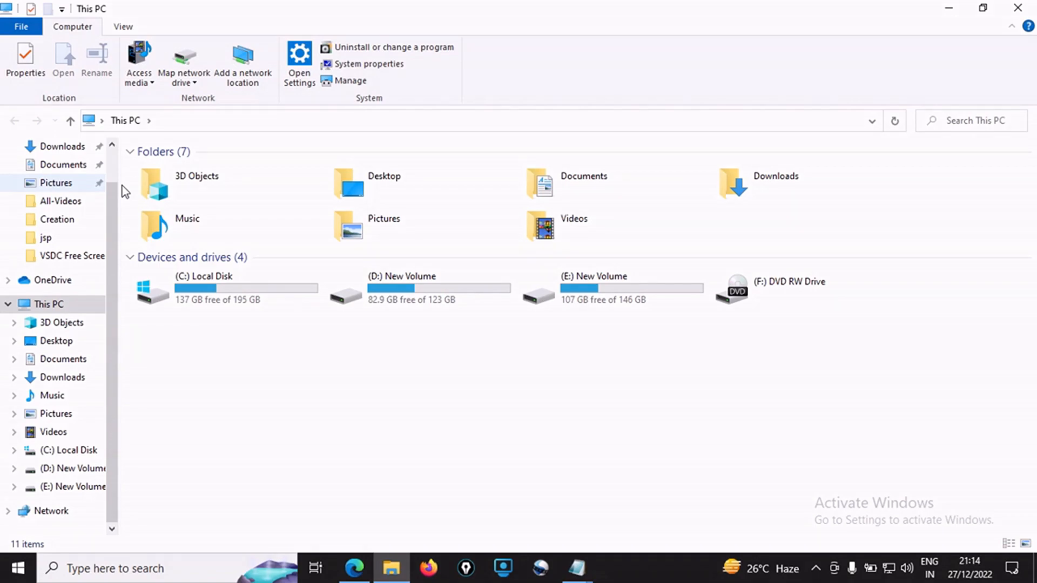
{"action": "double_click", "coordinate": [192, 284]}
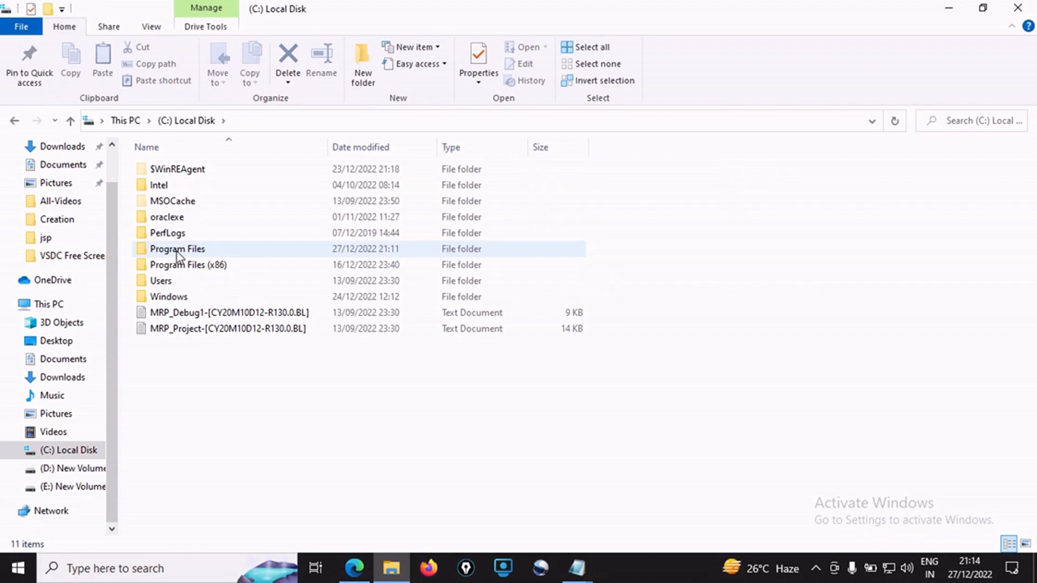
{"action": "double_click", "coordinate": [178, 251]}
{"action": "left_click", "coordinate": [172, 285]}
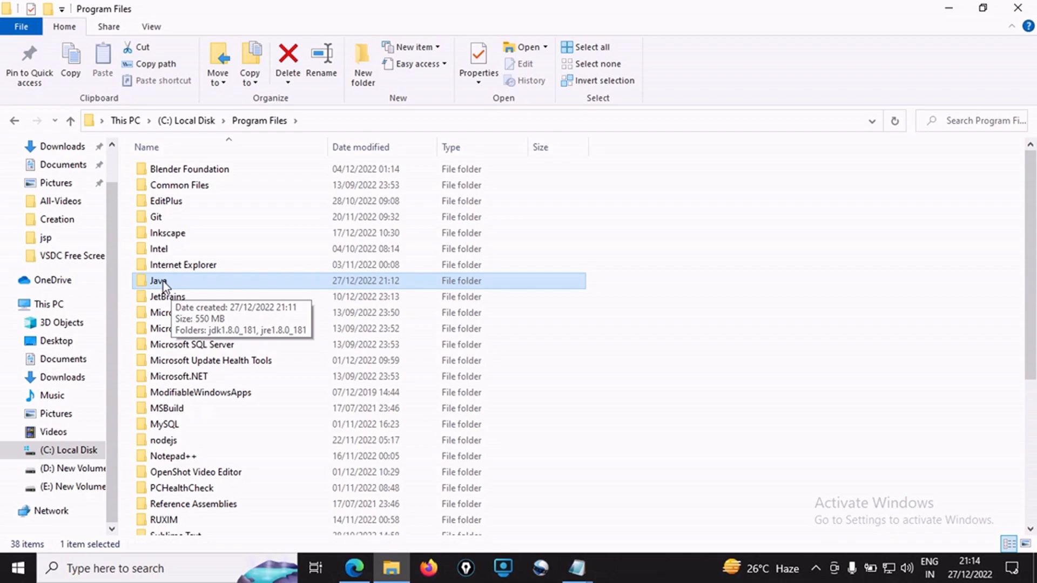
{"action": "double_click", "coordinate": [163, 281]}
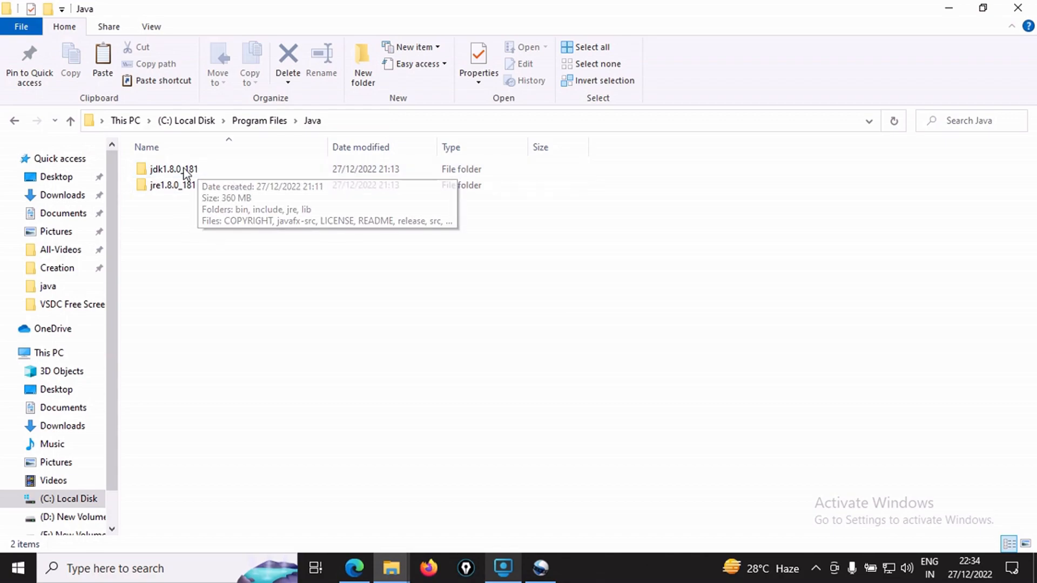
Check the jdk1.8.0_181 and jre1.8.0_181 folders in turn, ending with the JDK folder selected
{"action": "left_click", "coordinate": [183, 173]}
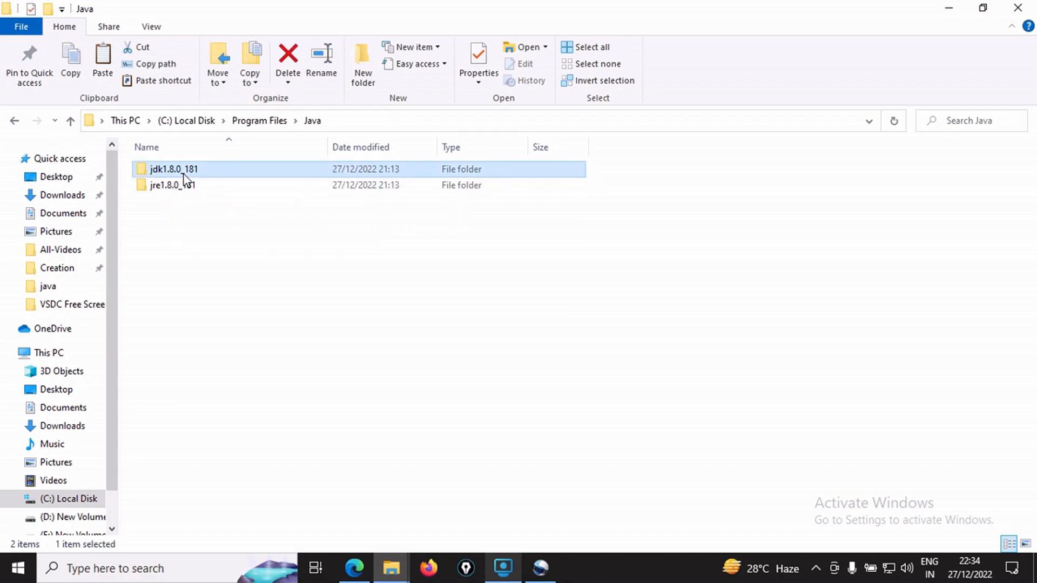
{"action": "left_click", "coordinate": [179, 188]}
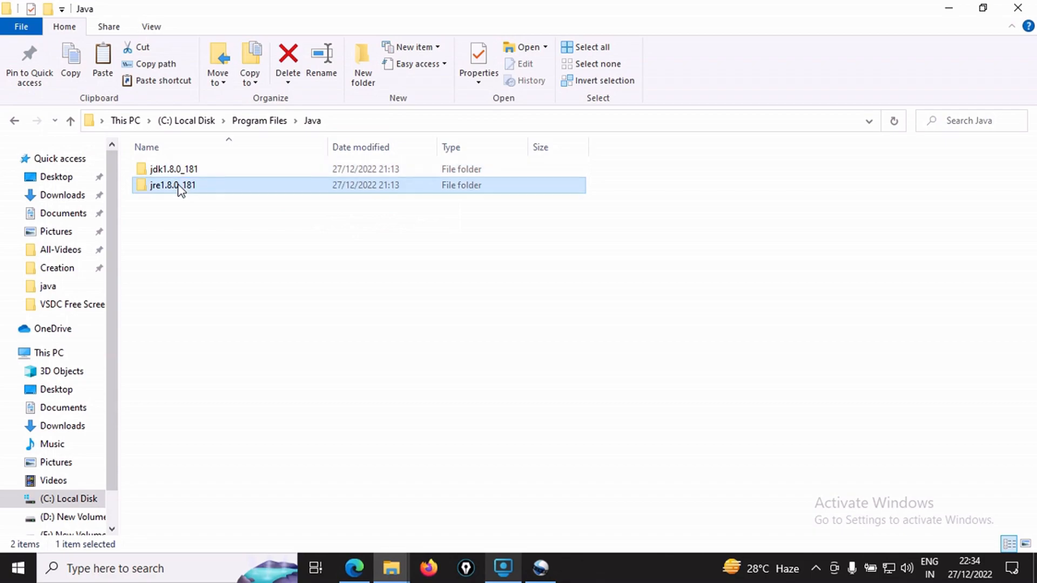
{"action": "left_click", "coordinate": [186, 172]}
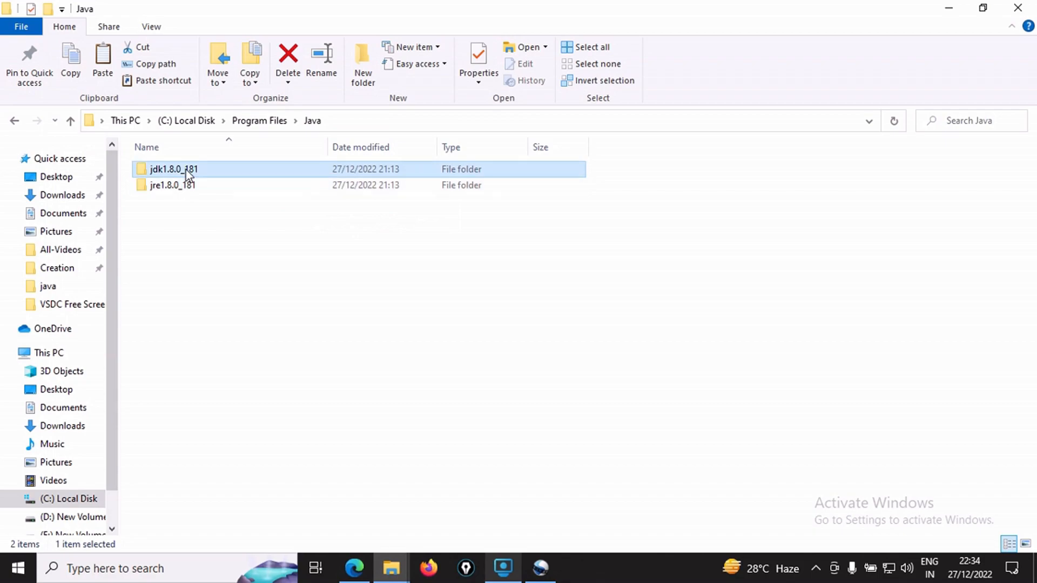
Open the lib folder inside jdk1.8.0_181 and copy its full path, C:\Program Files\Java\jdk1.8.0_181\lib
{"action": "double_click", "coordinate": [186, 169]}
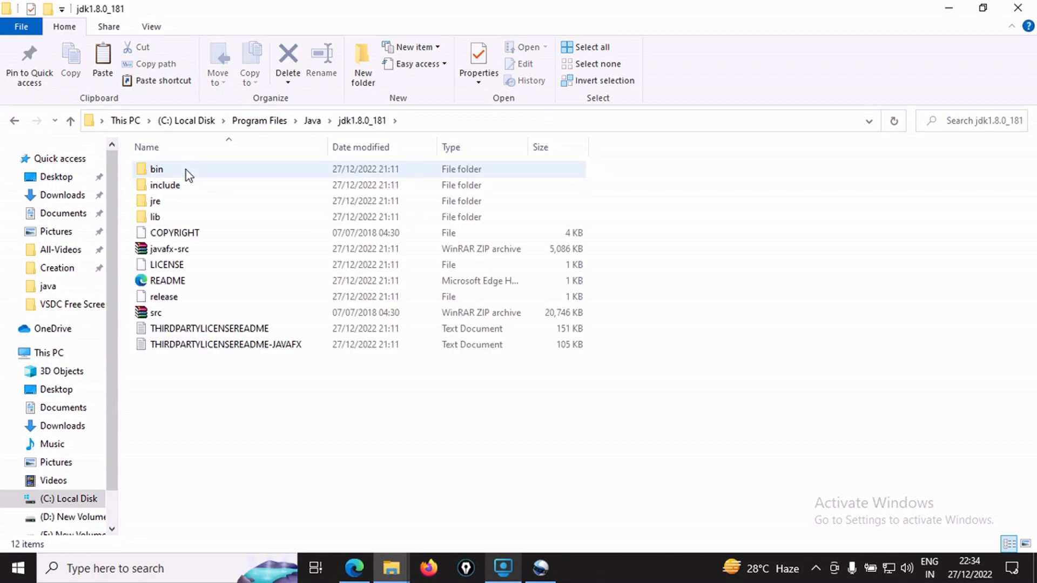
{"action": "double_click", "coordinate": [156, 217]}
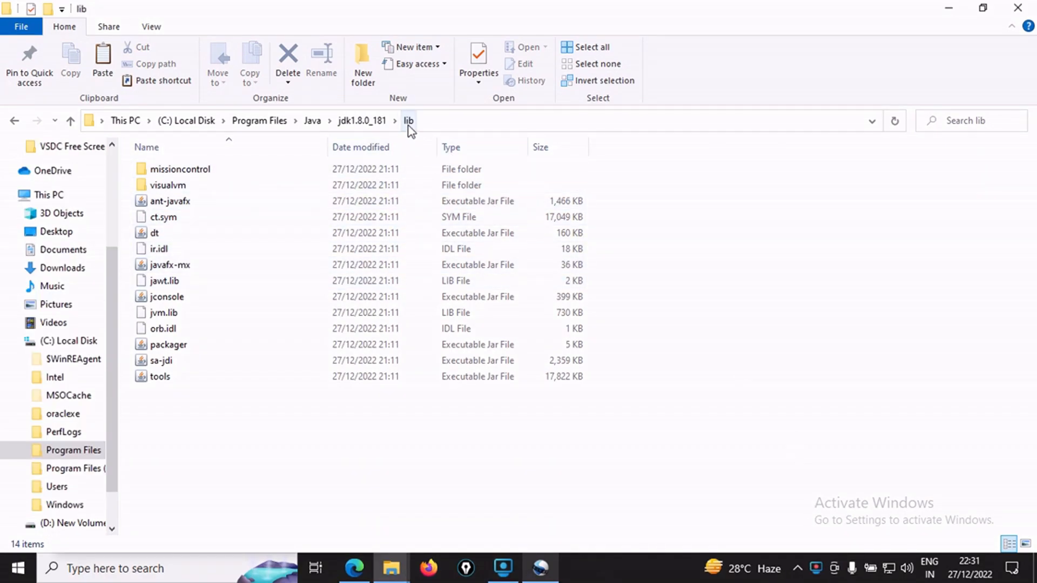
{"action": "left_click", "coordinate": [438, 122]}
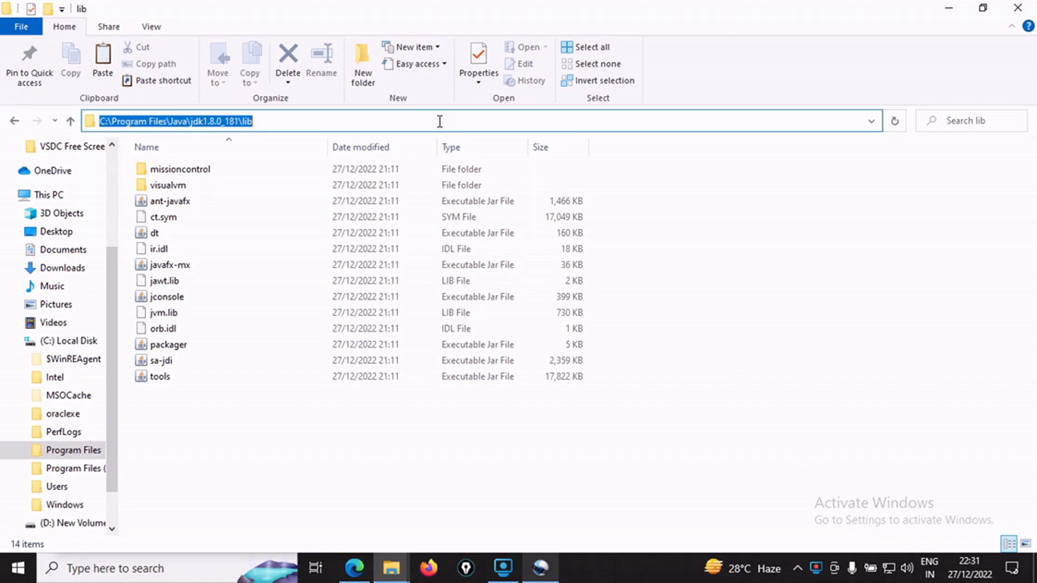
{"action": "left_click", "coordinate": [292, 121]}
{"action": "left_click_drag", "start_coordinate": [266, 120], "coordinate": [94, 120]}
{"action": "key", "text": "ctrl+c"}
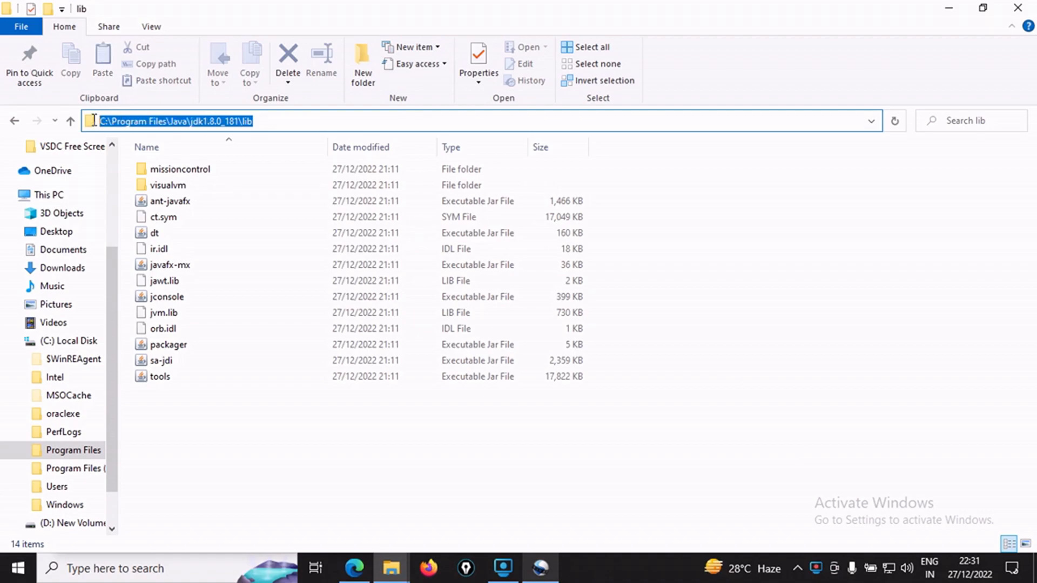
{"action": "right_click", "coordinate": [132, 120]}
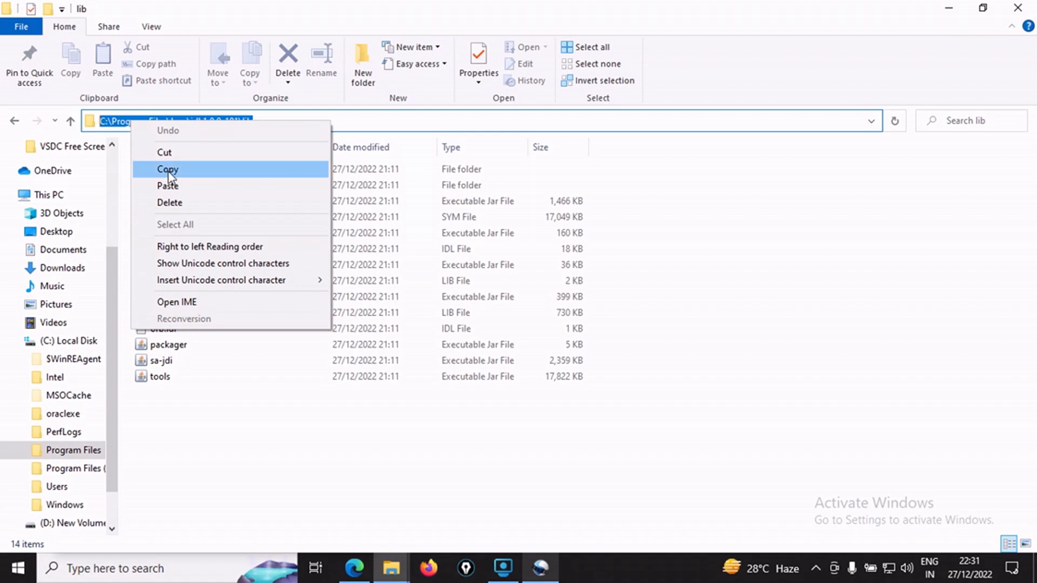
{"action": "left_click", "coordinate": [167, 170]}
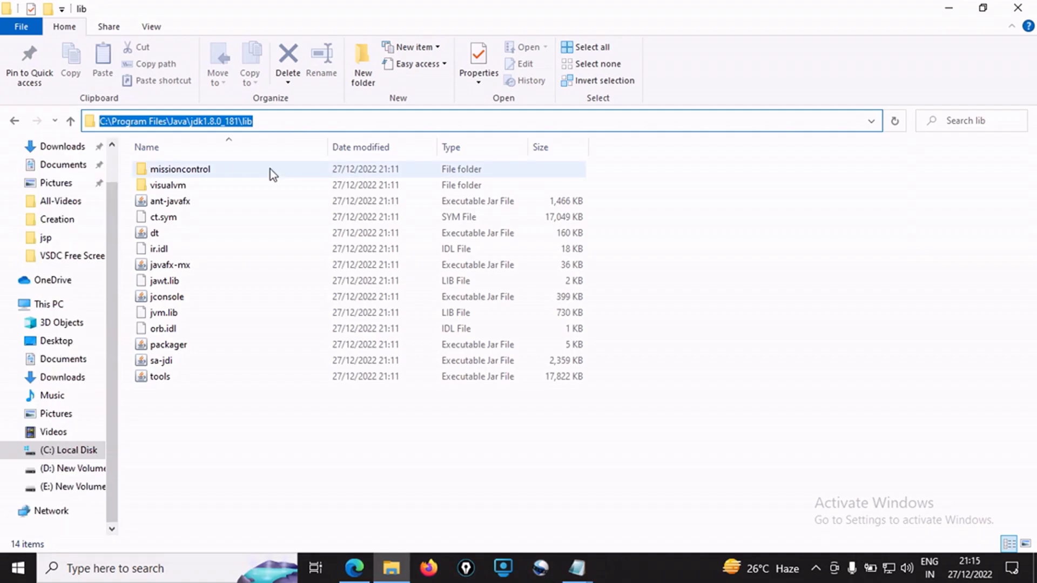
Go to the desktop and open the Environment Variables settings through This PC's properties and the advanced system settings
{"action": "key", "text": "super+d"}
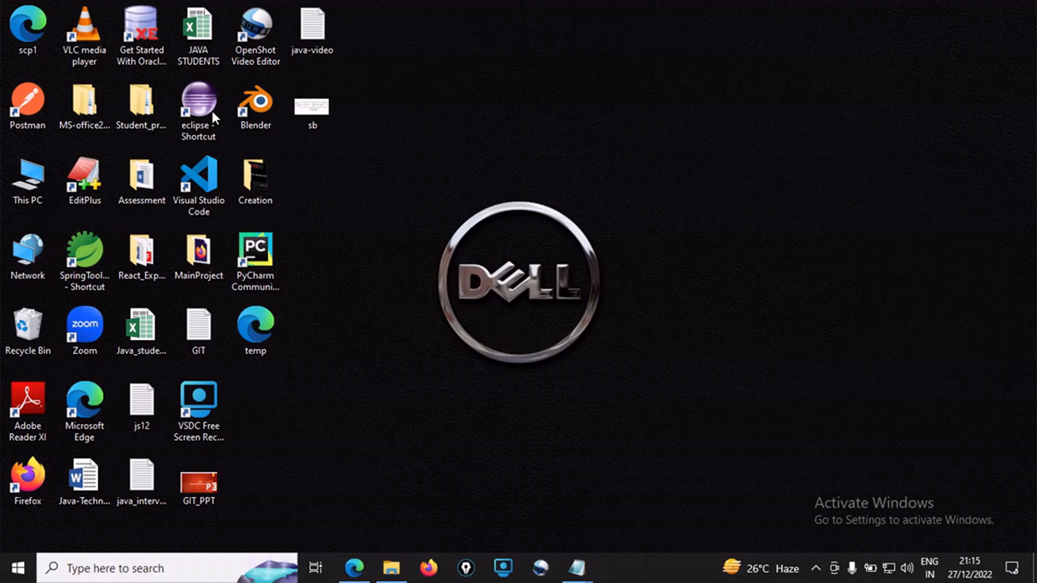
{"action": "right_click", "coordinate": [30, 183]}
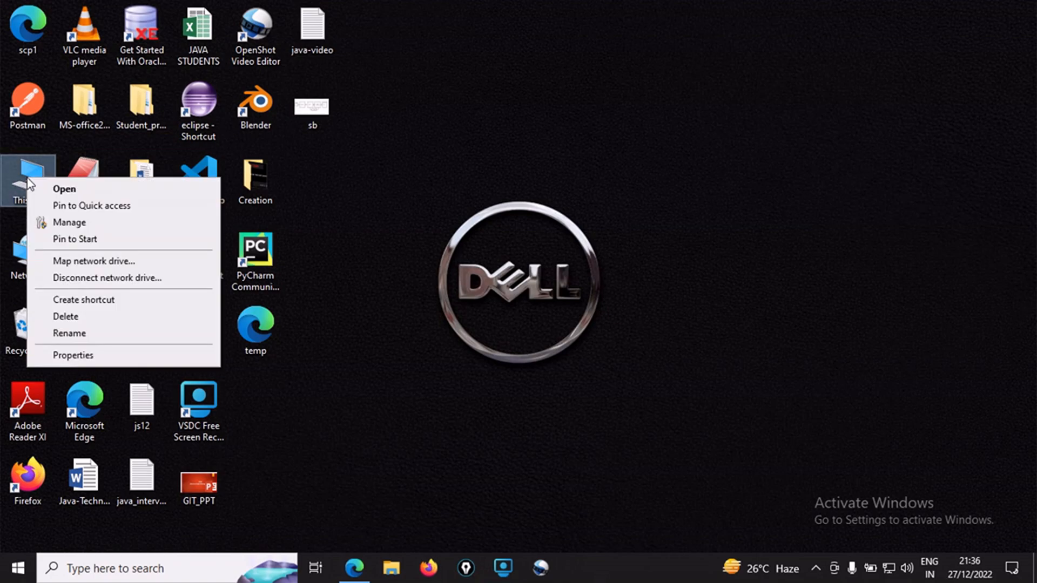
{"action": "left_click", "coordinate": [73, 356]}
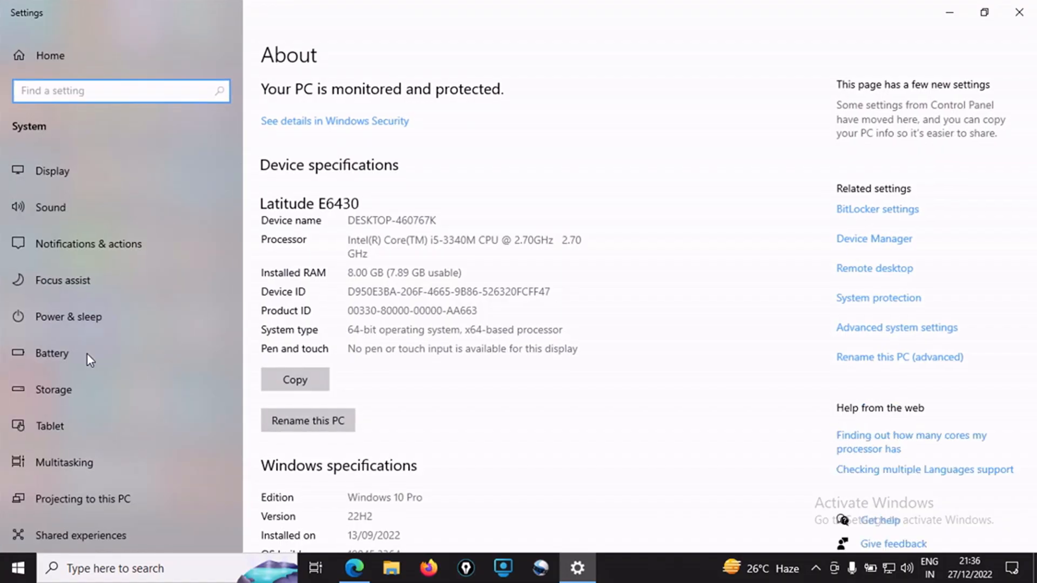
{"action": "left_click", "coordinate": [907, 332]}
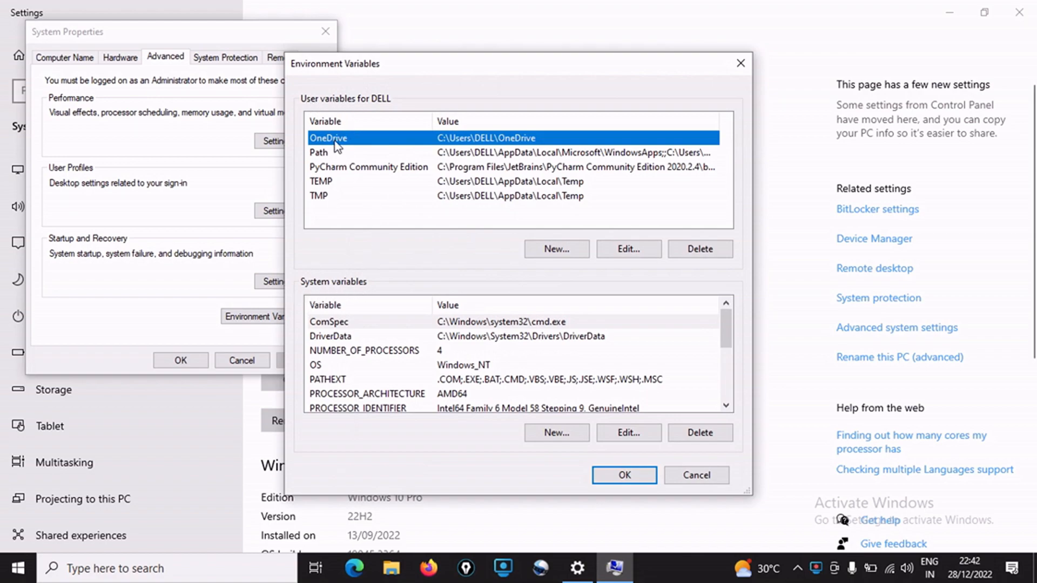
Create a user variable named CLASSPATH with the value C:\Program Files\Java\jdk1.8.0_181\lib;
{"action": "left_click", "coordinate": [561, 254]}
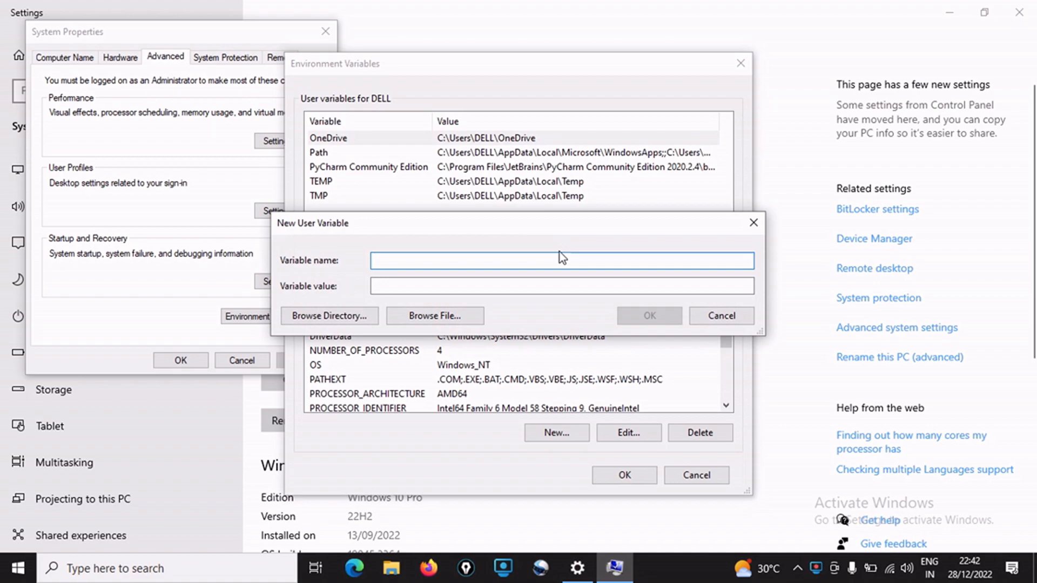
{"action": "type", "text": "CLASSPATH"}
{"action": "left_click", "coordinate": [425, 286]}
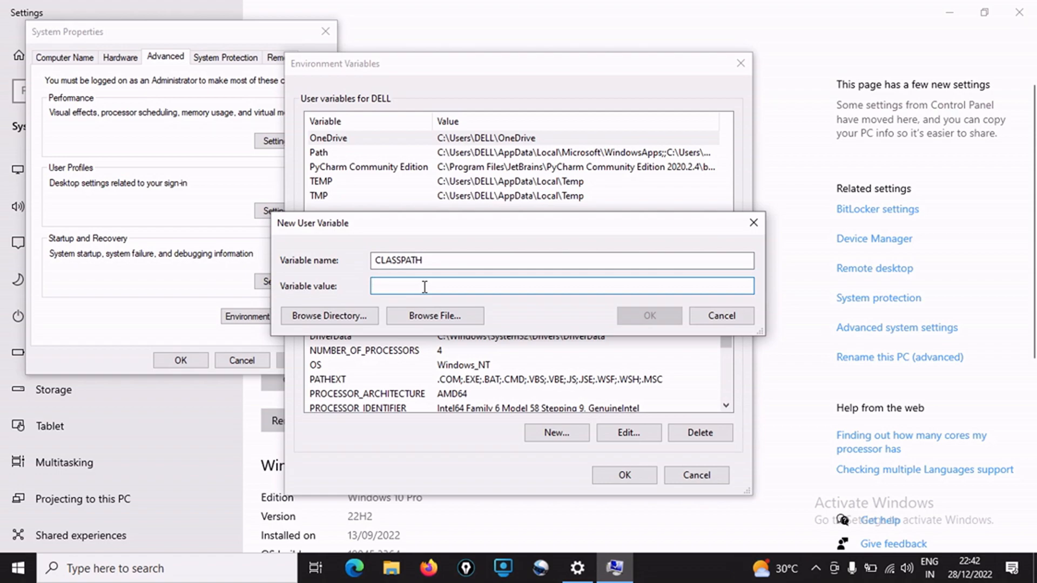
{"action": "key", "text": "ctrl+v"}
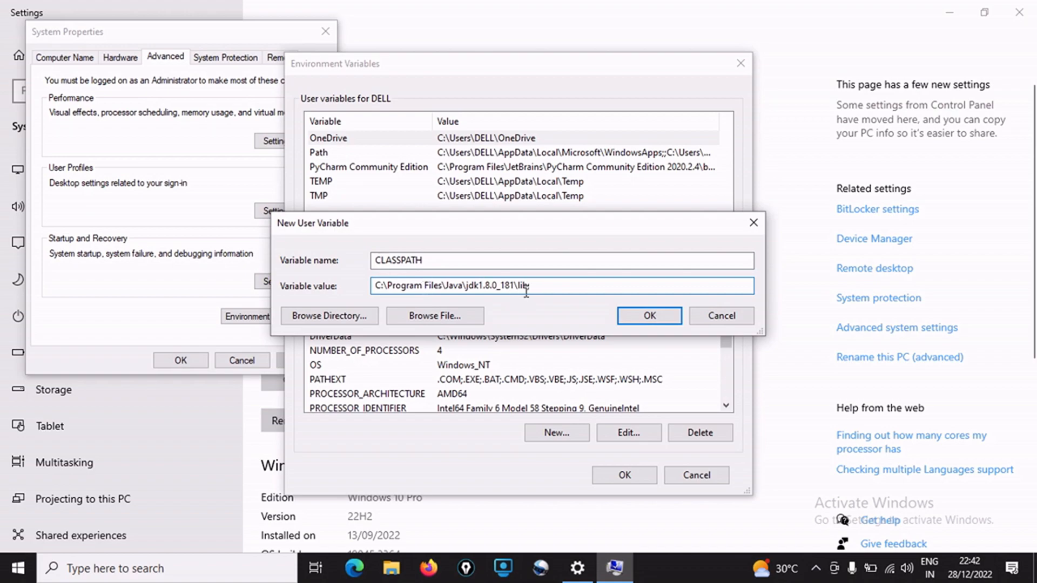
{"action": "type", "text": ";"}
{"action": "left_click", "coordinate": [626, 319]}
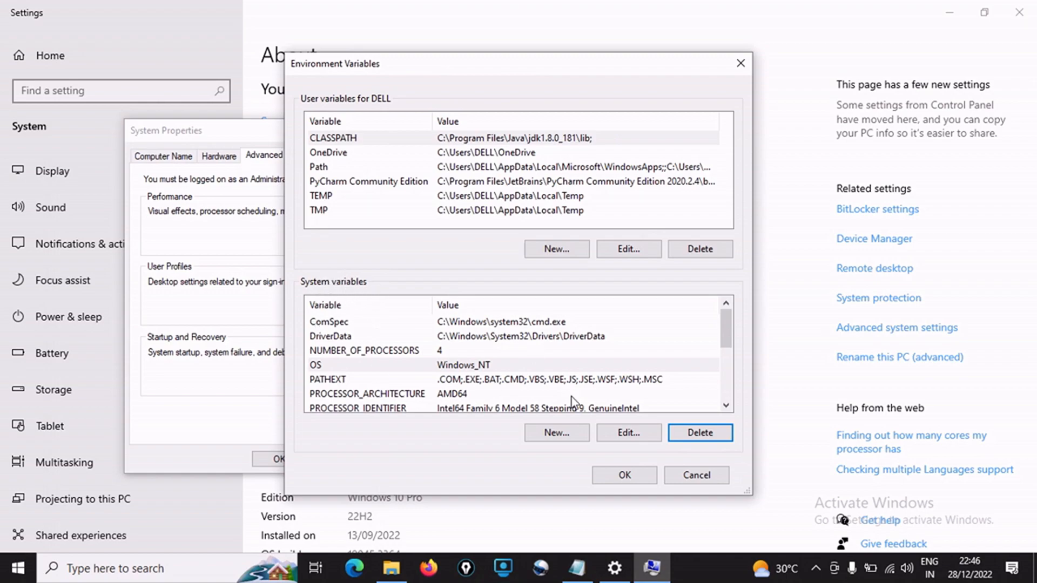
Create a system variable named path with the value C:\Program Files\Java\jdk1.8.0_181\bin; and confirm the environment variable and system property changes
{"action": "left_click", "coordinate": [557, 433]}
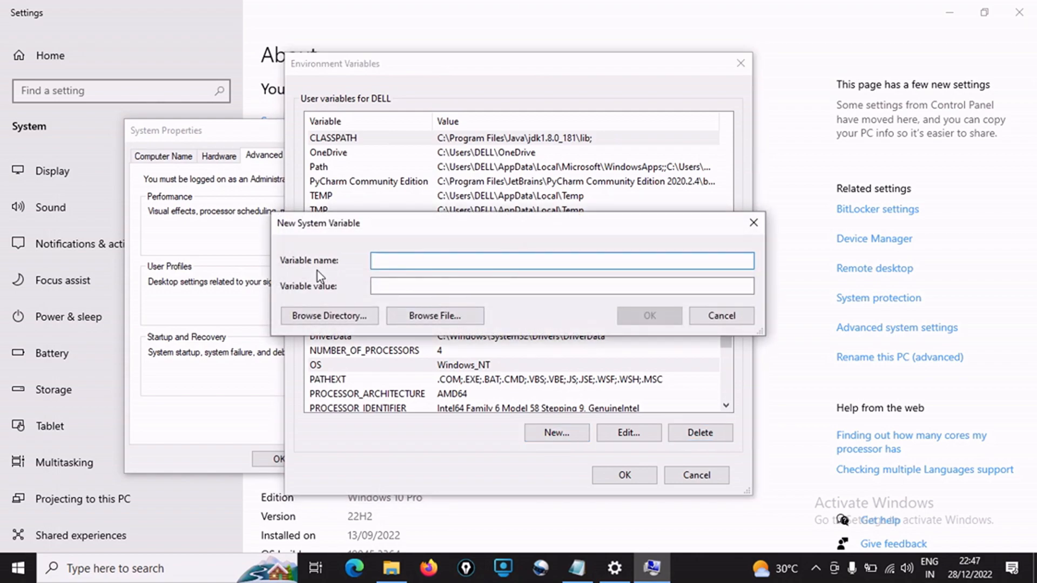
{"action": "type", "text": "path"}
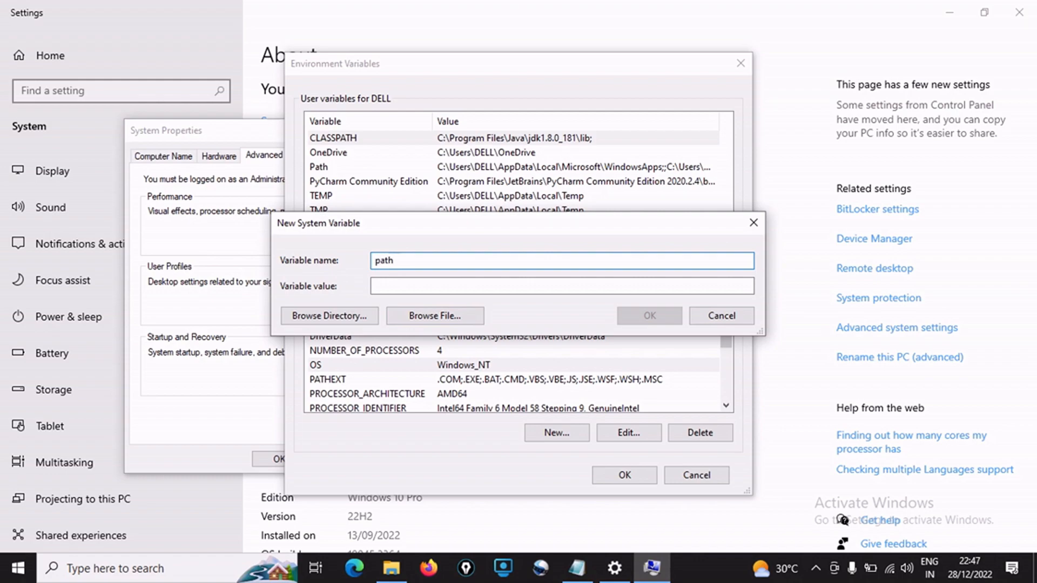
{"action": "key", "text": "Tab"}
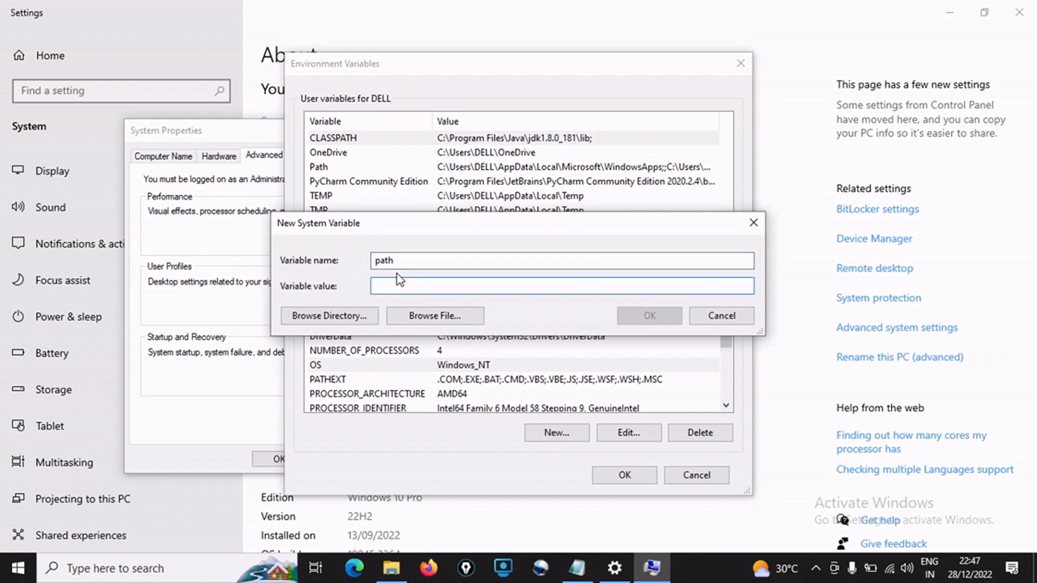
{"action": "key", "text": "ctrl+v"}
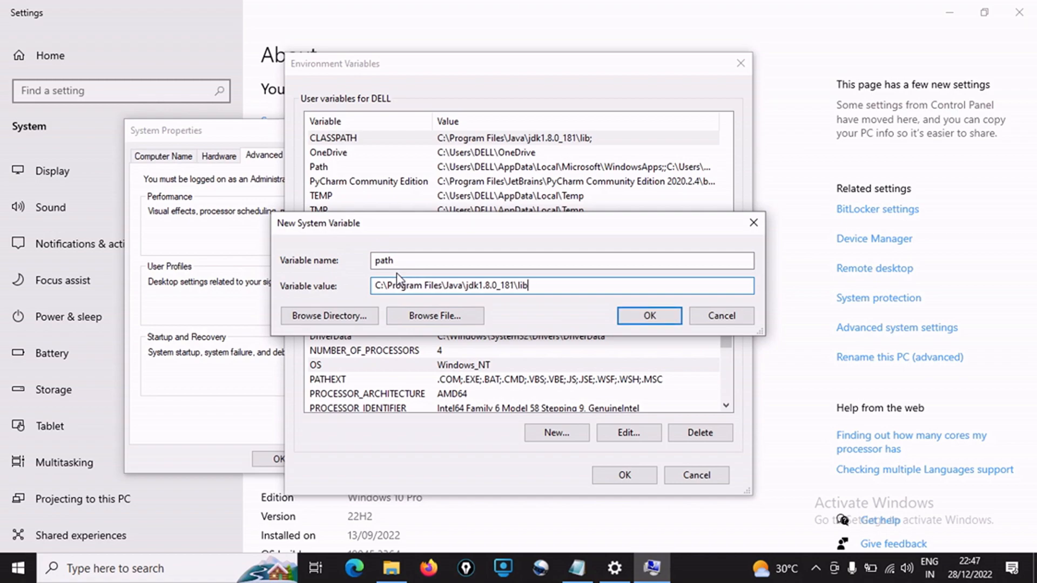
{"action": "key", "text": "BackSpace"}
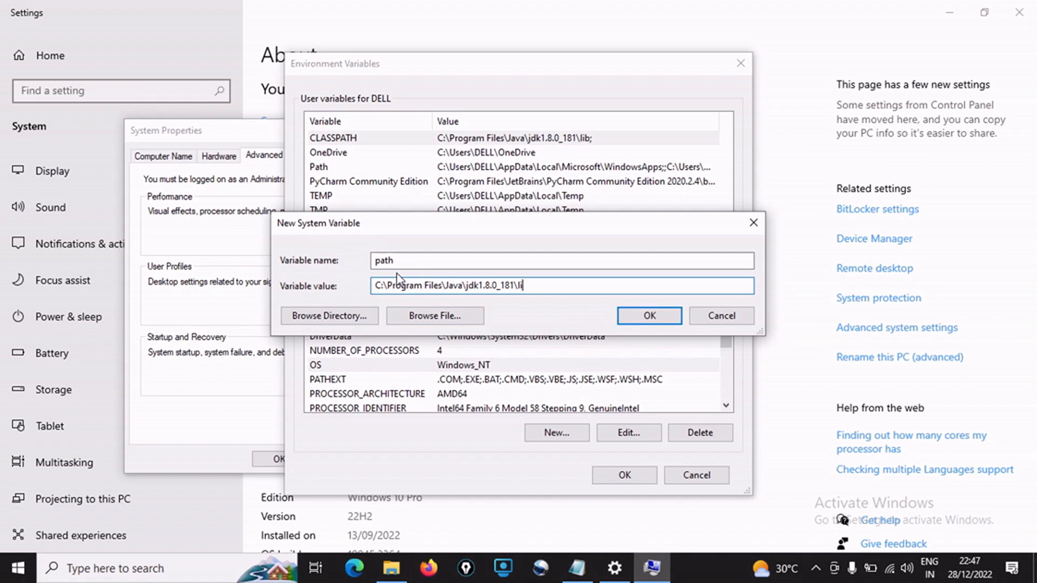
{"action": "key", "text": "BackSpace"}
{"action": "key", "text": "BackSpace"}
{"action": "type", "text": "bin;"}
{"action": "left_click", "coordinate": [631, 321]}
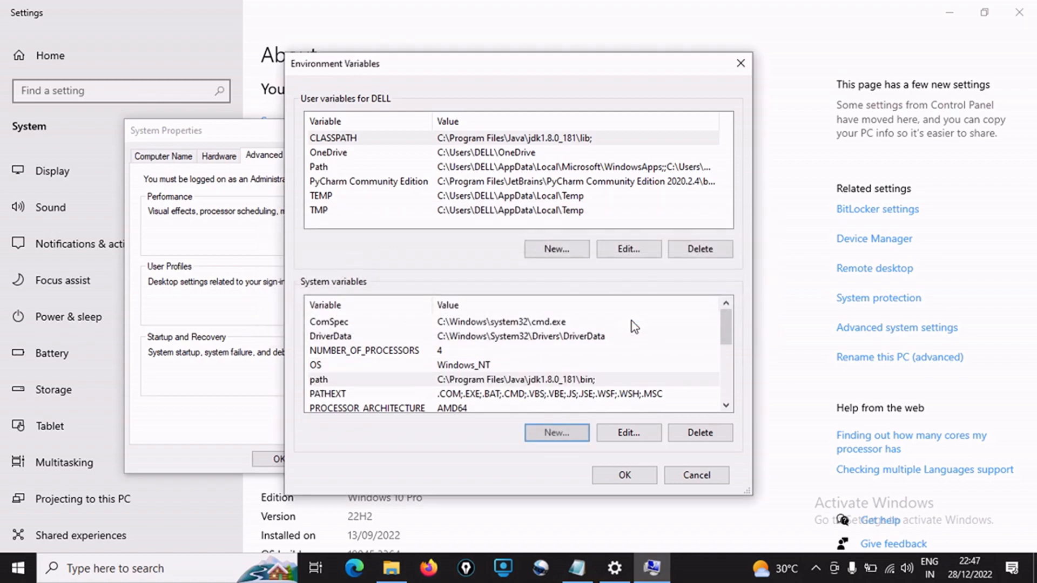
{"action": "left_click", "coordinate": [623, 477]}
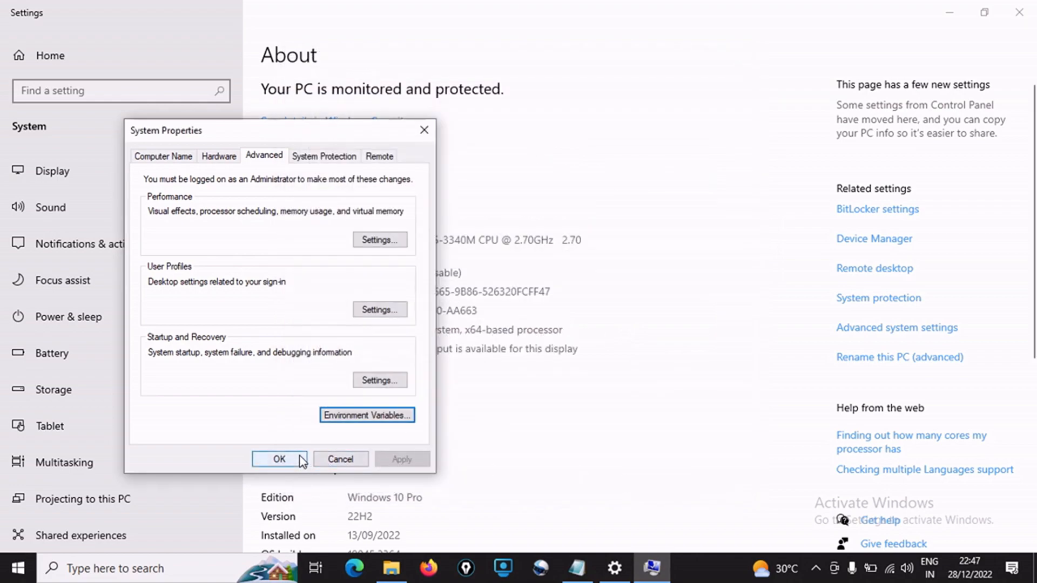
{"action": "left_click", "coordinate": [279, 459]}
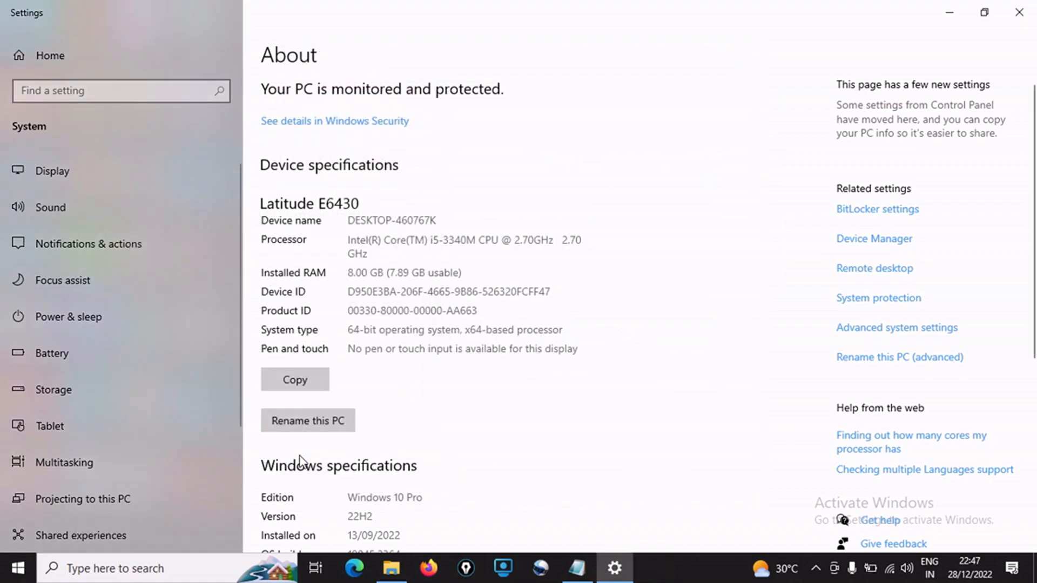
Review step3 in the java-video notes, and open Command Prompt to run javap and check its listed options
{"action": "left_click", "coordinate": [577, 568]}
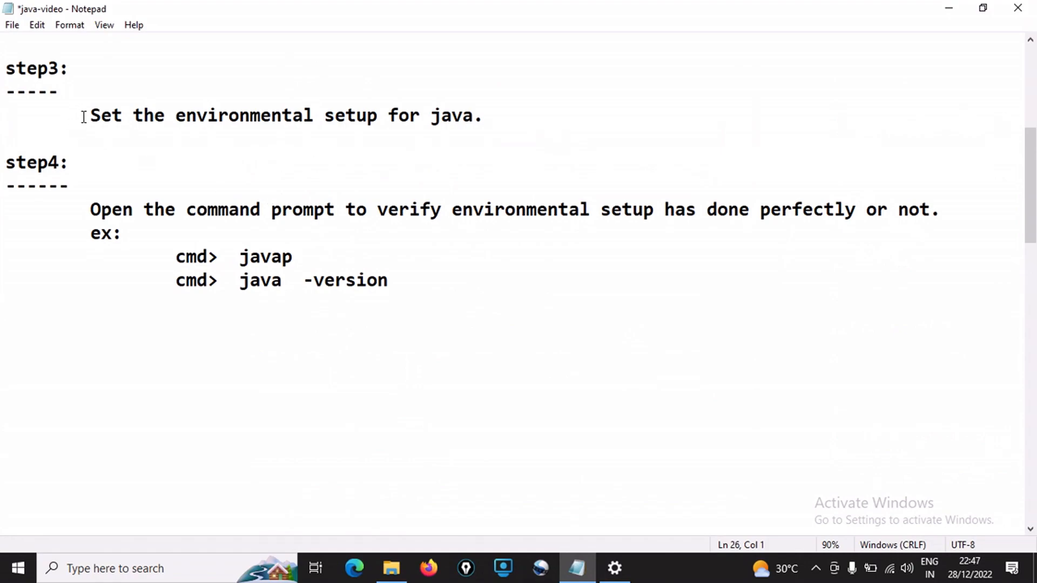
{"action": "left_click_drag", "start_coordinate": [88, 115], "coordinate": [484, 123]}
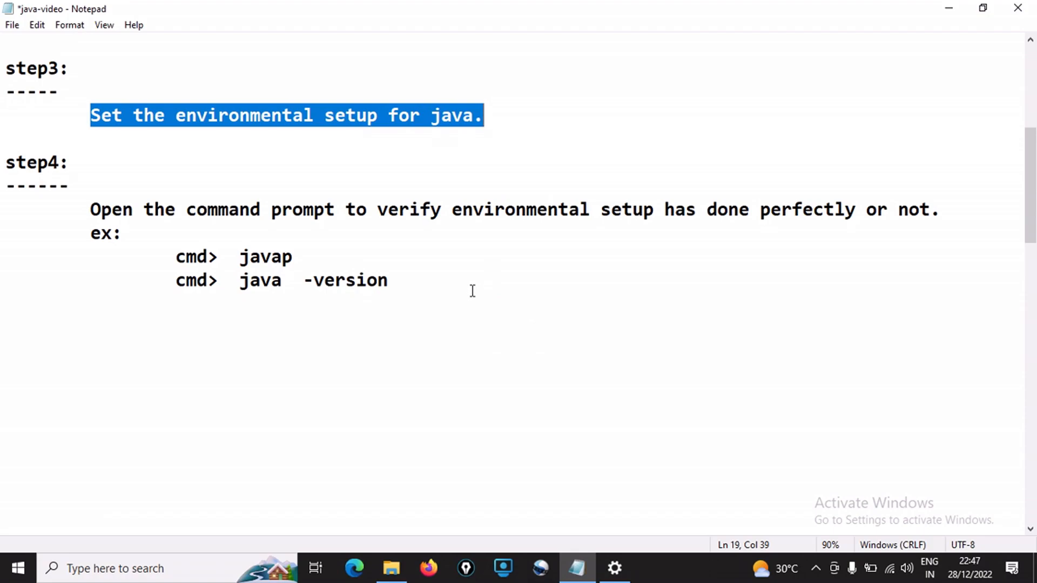
{"action": "left_click", "coordinate": [153, 569]}
{"action": "type", "text": "cmd"}
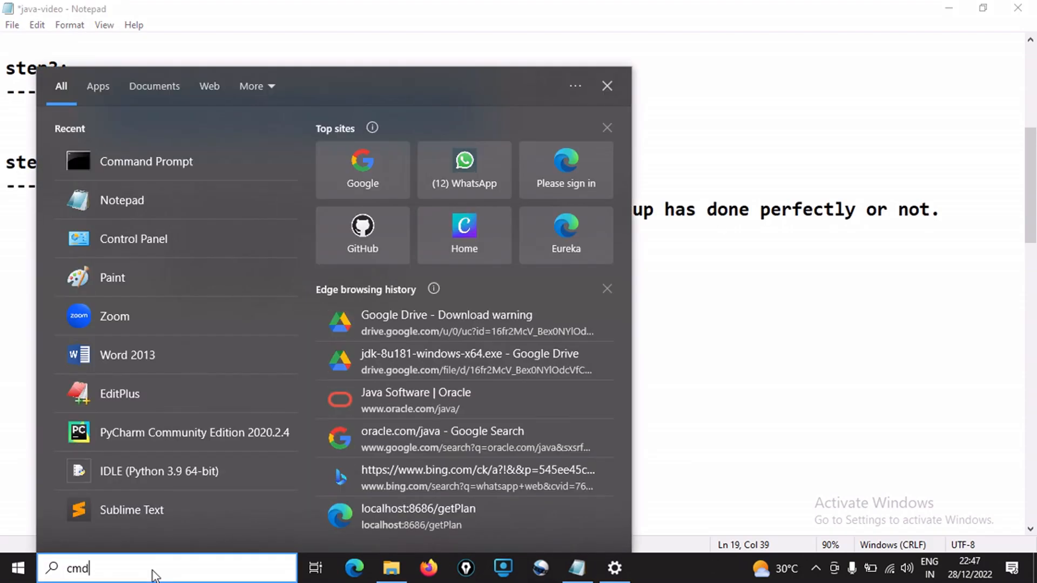
{"action": "key", "text": "Return"}
{"action": "type", "text": "javap"}
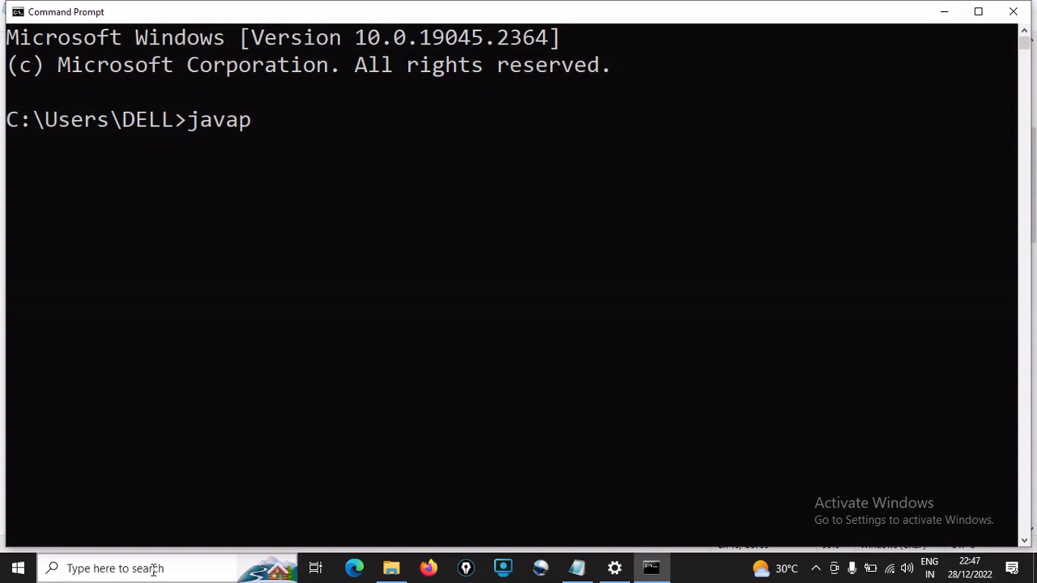
{"action": "key", "text": "Return"}
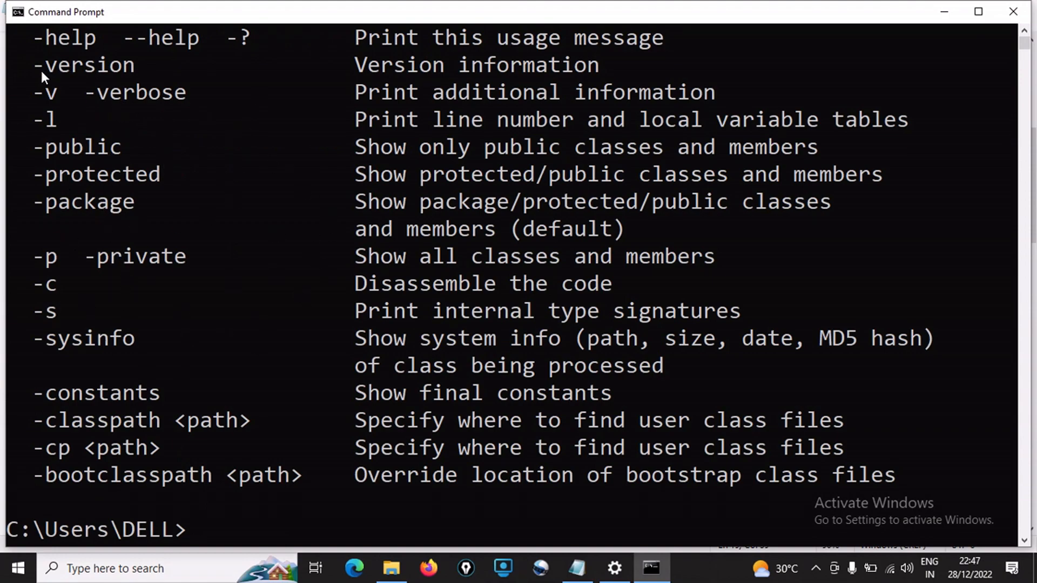
{"action": "left_click_drag", "start_coordinate": [31, 63], "coordinate": [80, 66]}
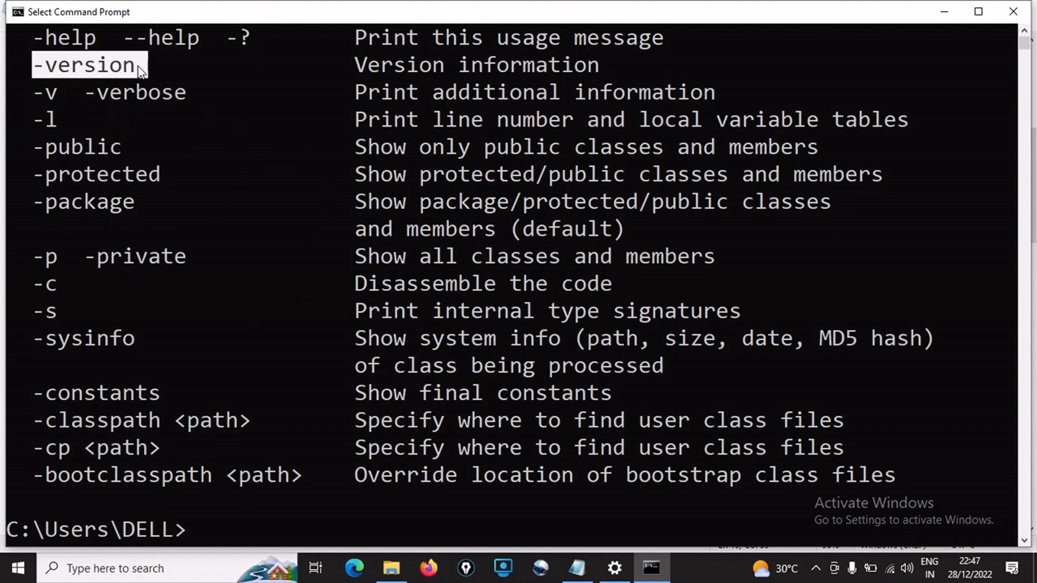
Clear the Command Prompt screen and run java -version to check the installed Java version
{"action": "type", "text": "cls"}
{"action": "key", "text": "Return"}
{"action": "type", "text": "jav"}
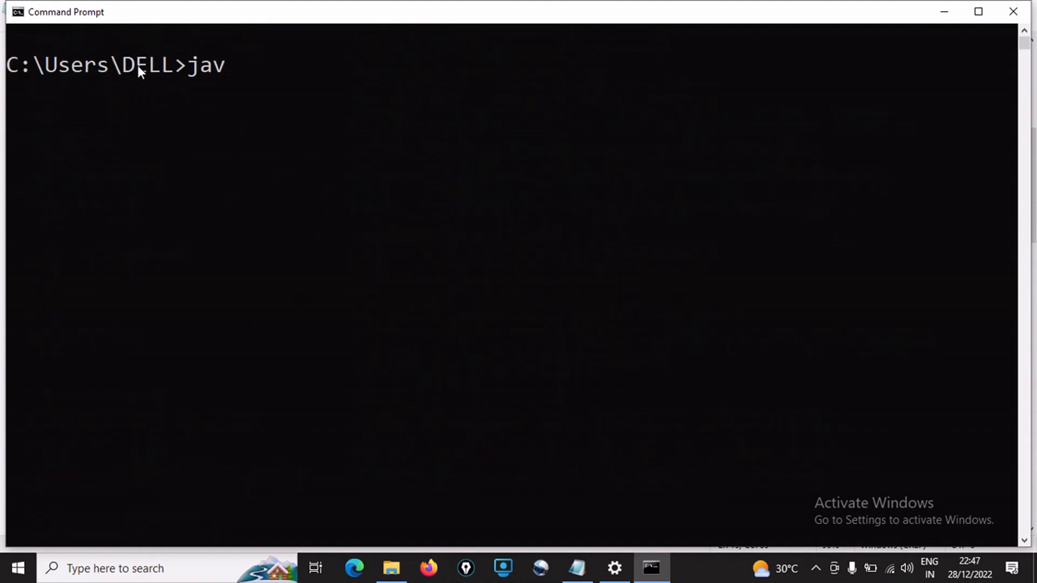
{"action": "type", "text": "a"}
{"action": "key", "text": "BackSpace"}
{"action": "type", "text": "-version"}
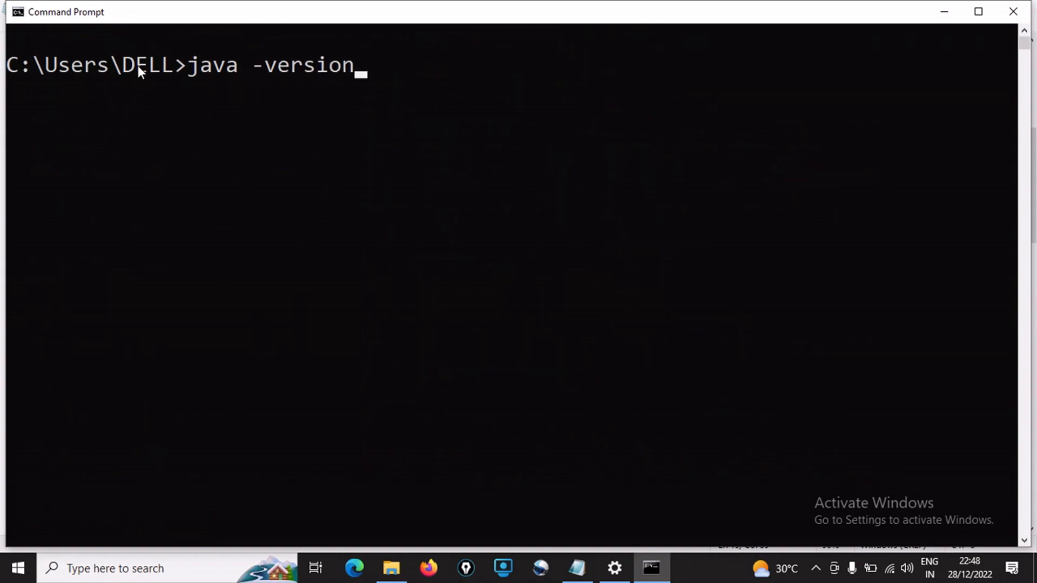
{"action": "key", "text": "Return"}
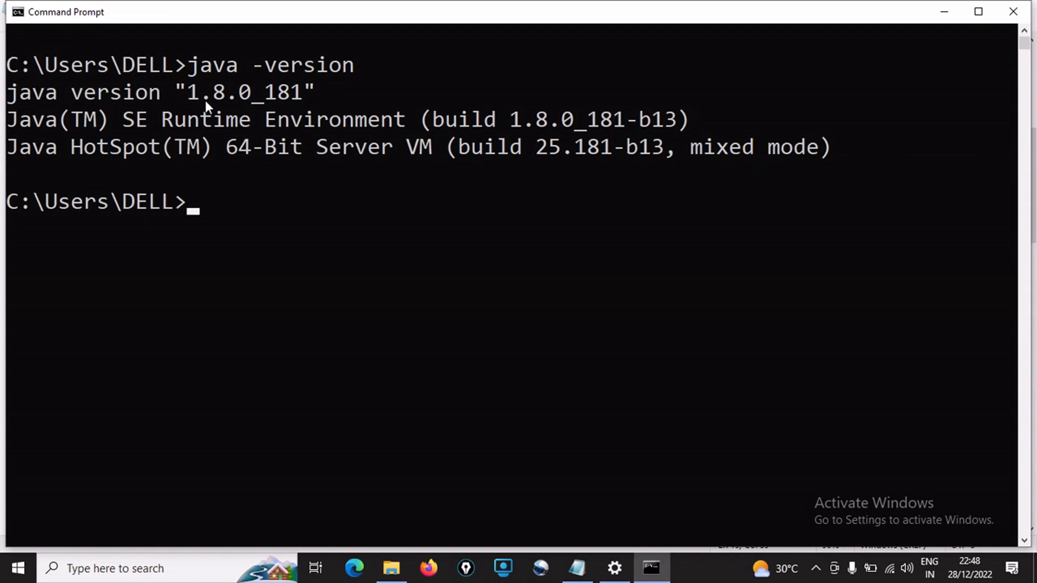
{"action": "left_click_drag", "start_coordinate": [190, 95], "coordinate": [251, 93]}
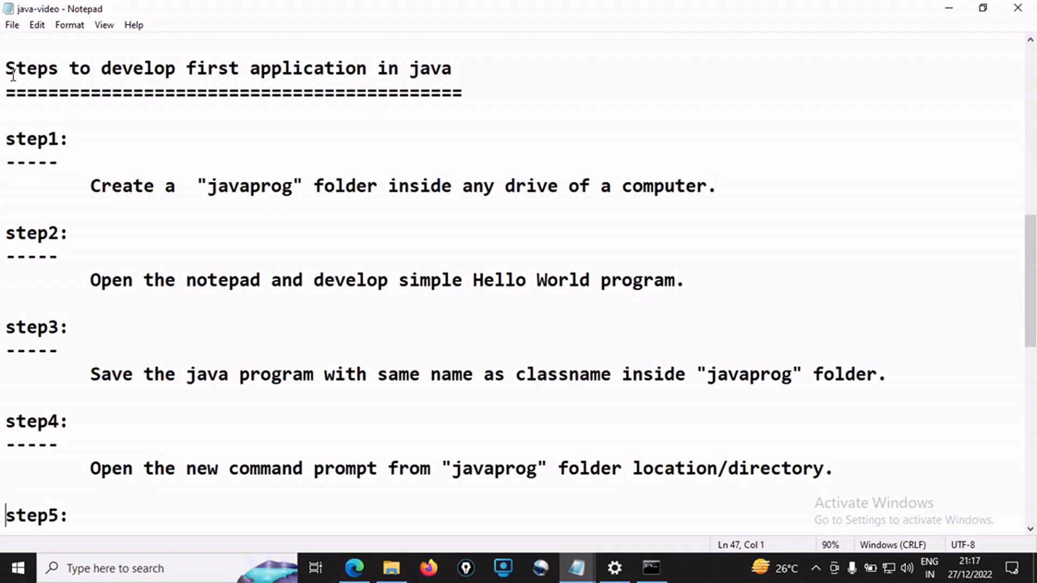
Create a folder named javaprog in the root of the E: New Volume drive
{"action": "left_click_drag", "start_coordinate": [463, 186], "coordinate": [566, 186]}
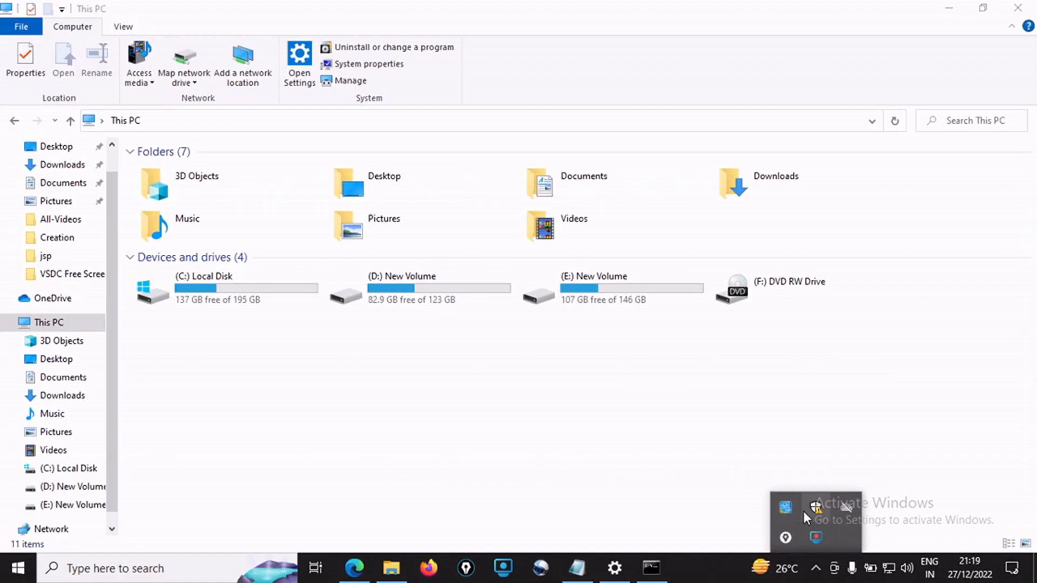
{"action": "left_click", "coordinate": [598, 441]}
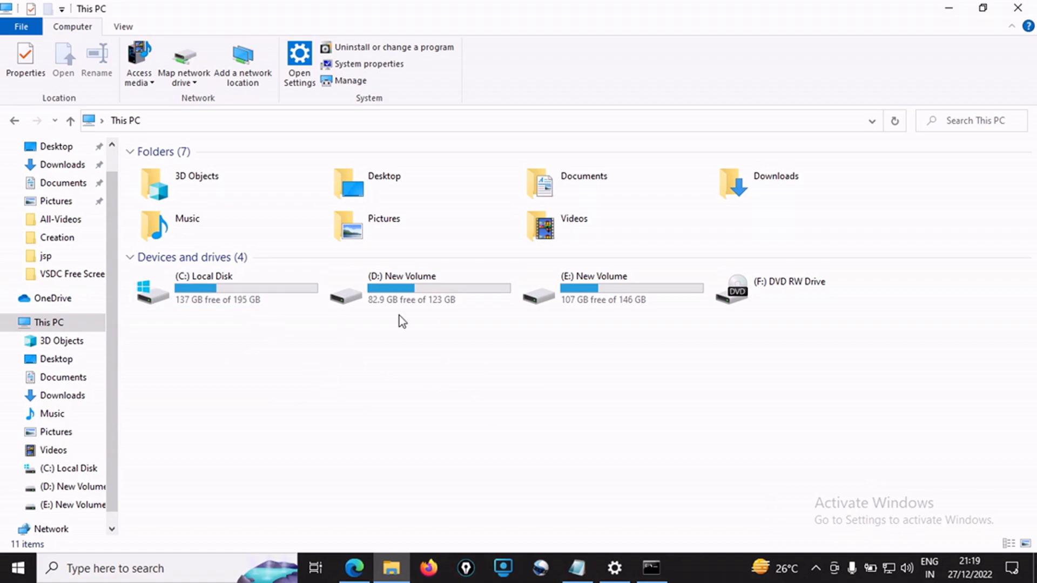
{"action": "double_click", "coordinate": [603, 293]}
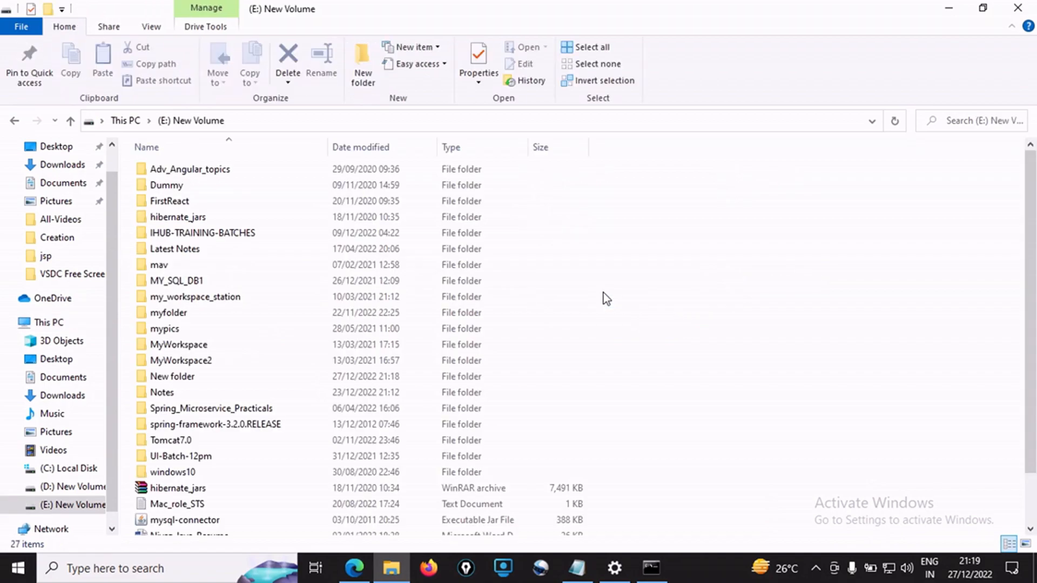
{"action": "right_click", "coordinate": [711, 234]}
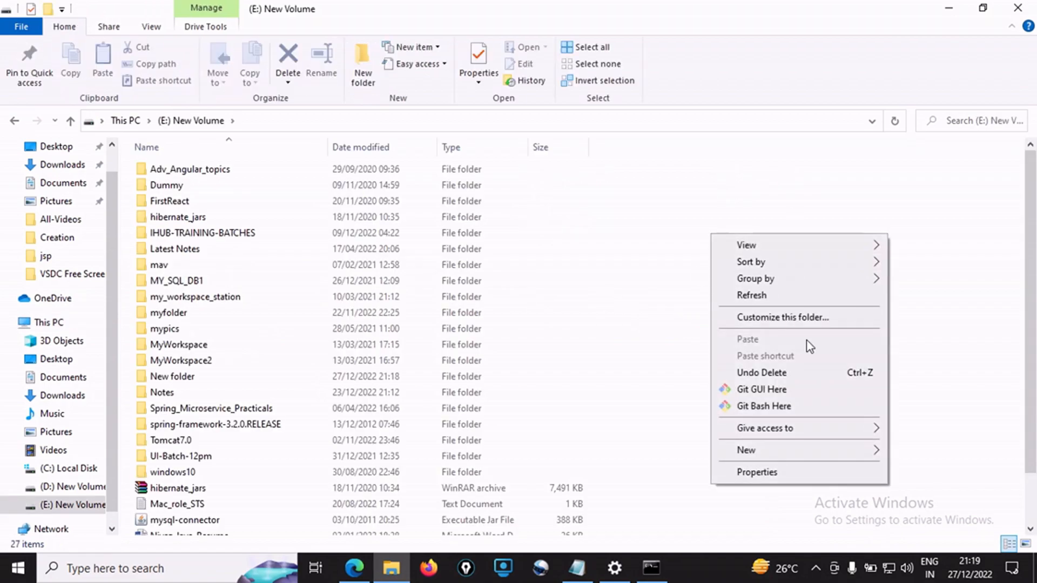
{"action": "mouse_move", "coordinate": [784, 458]}
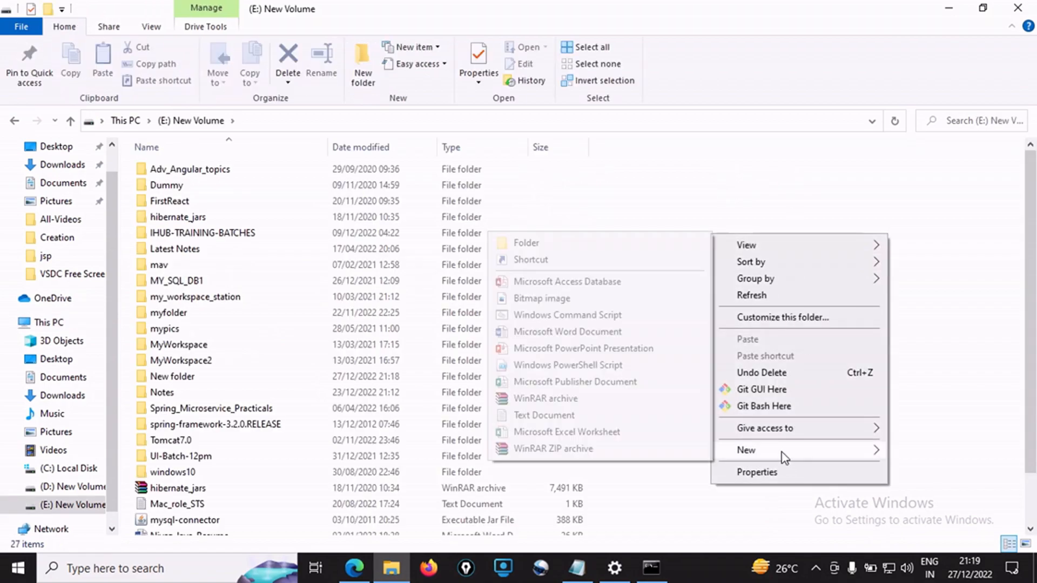
{"action": "left_click", "coordinate": [592, 246]}
{"action": "type", "text": "javaprog"}
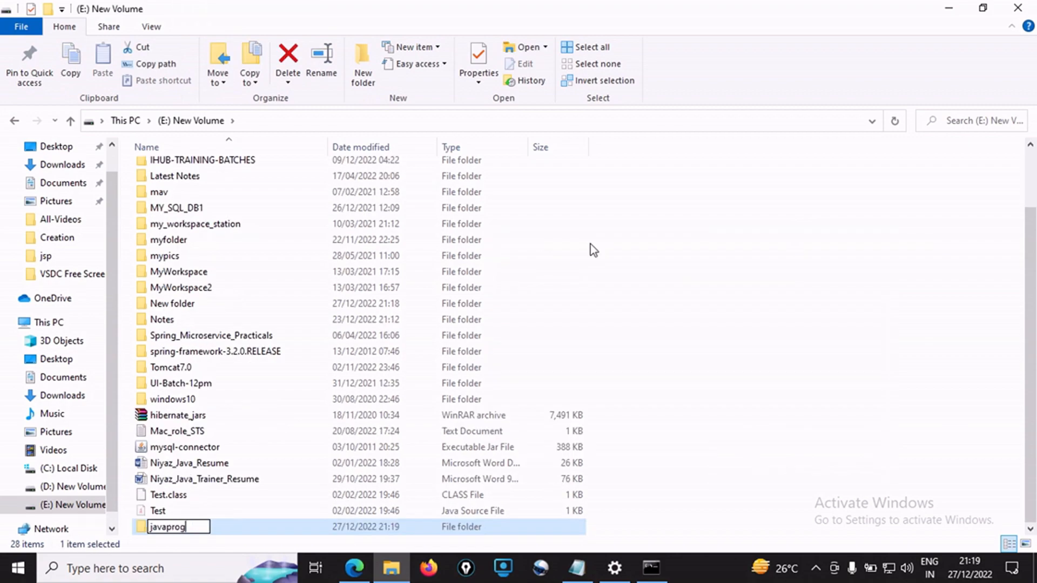
{"action": "key", "text": "Return"}
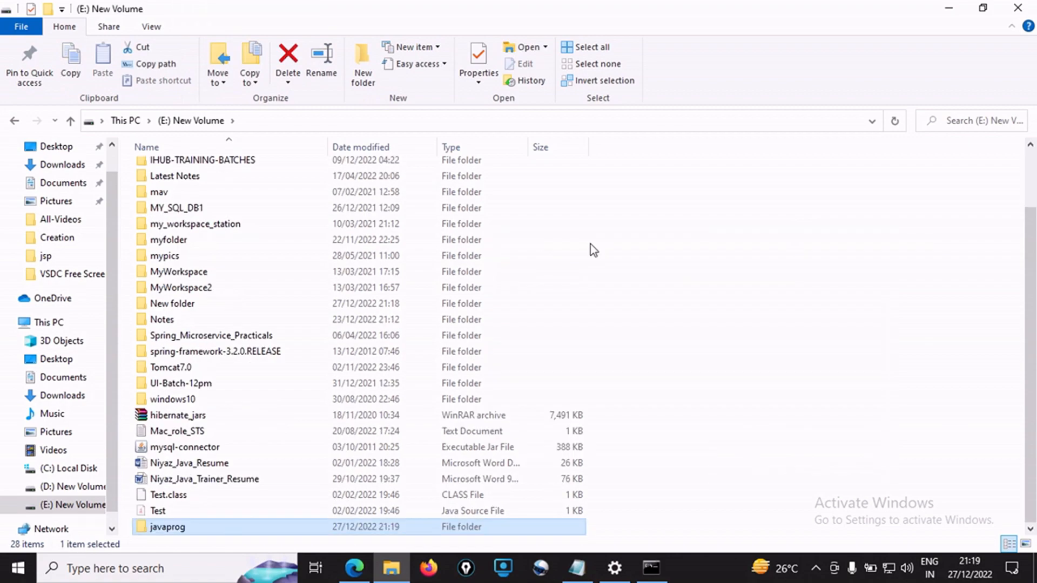
{"action": "left_click", "coordinate": [162, 530]}
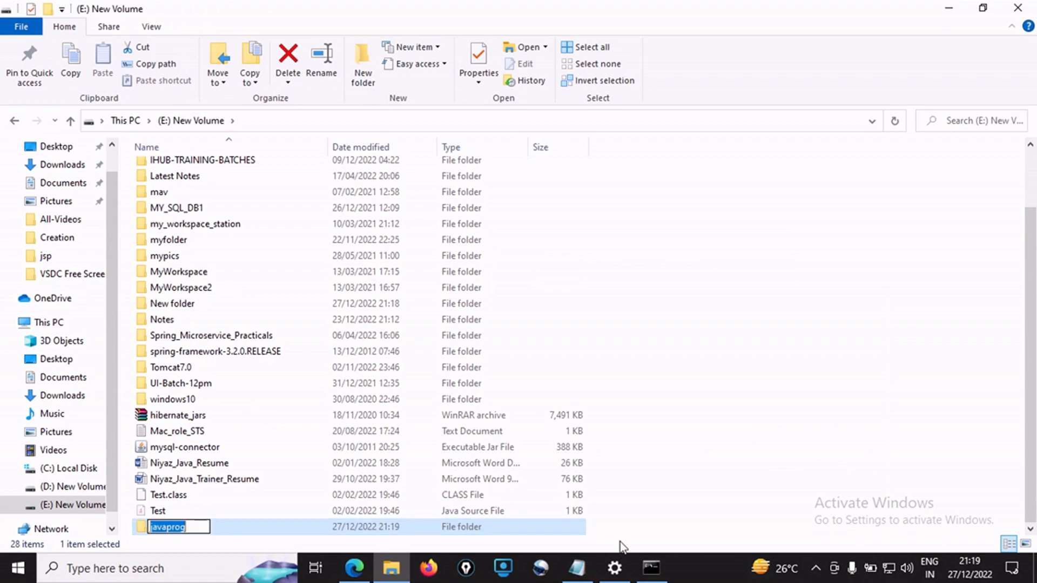
Review step1 and step2 in the java-video notes, and open a new blank Notepad document for the Hello World program
{"action": "left_click", "coordinate": [577, 568]}
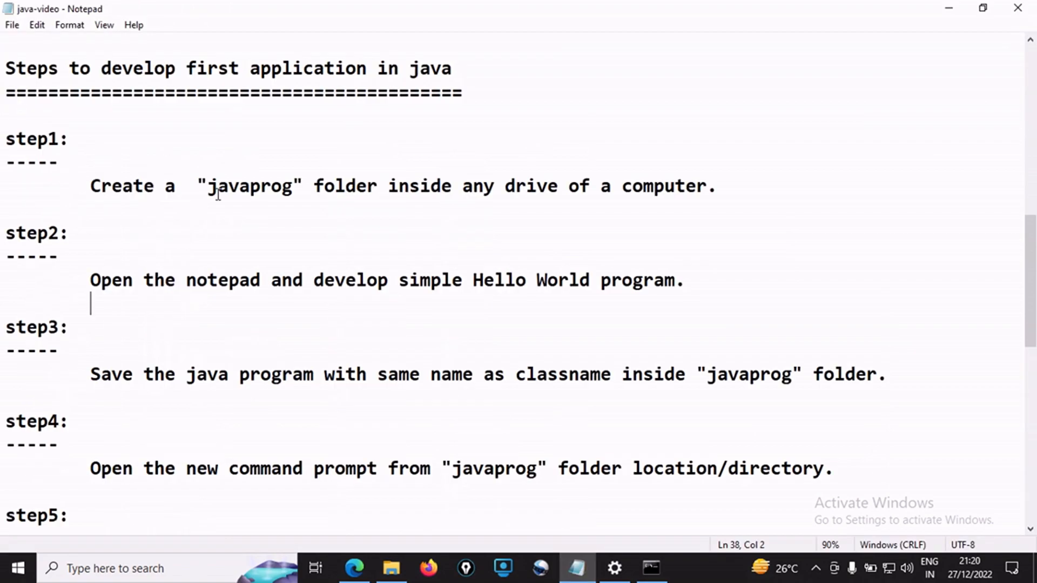
{"action": "left_click_drag", "start_coordinate": [207, 186], "coordinate": [301, 187]}
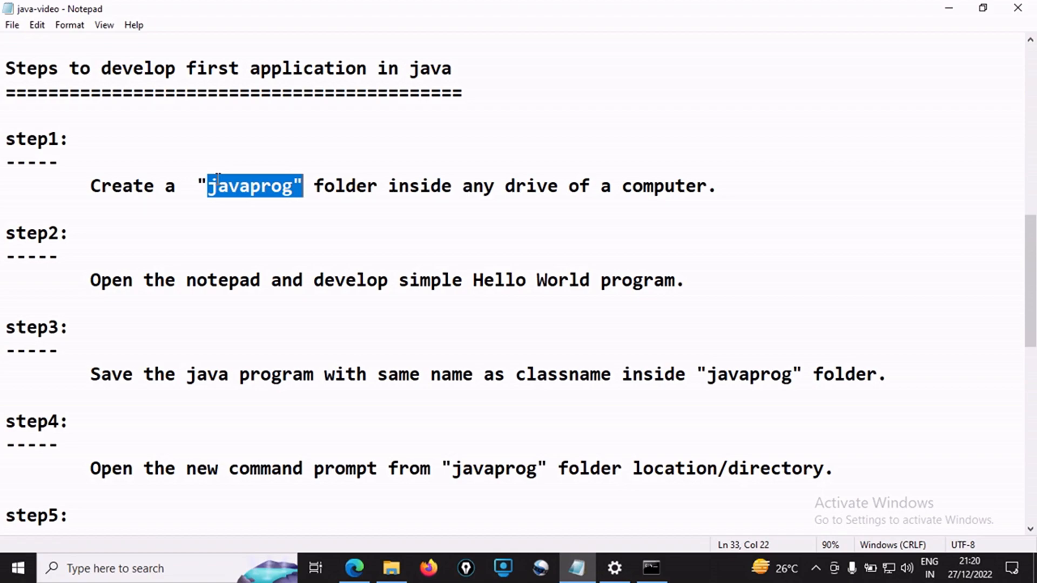
{"action": "left_click_drag", "start_coordinate": [72, 278], "coordinate": [261, 280]}
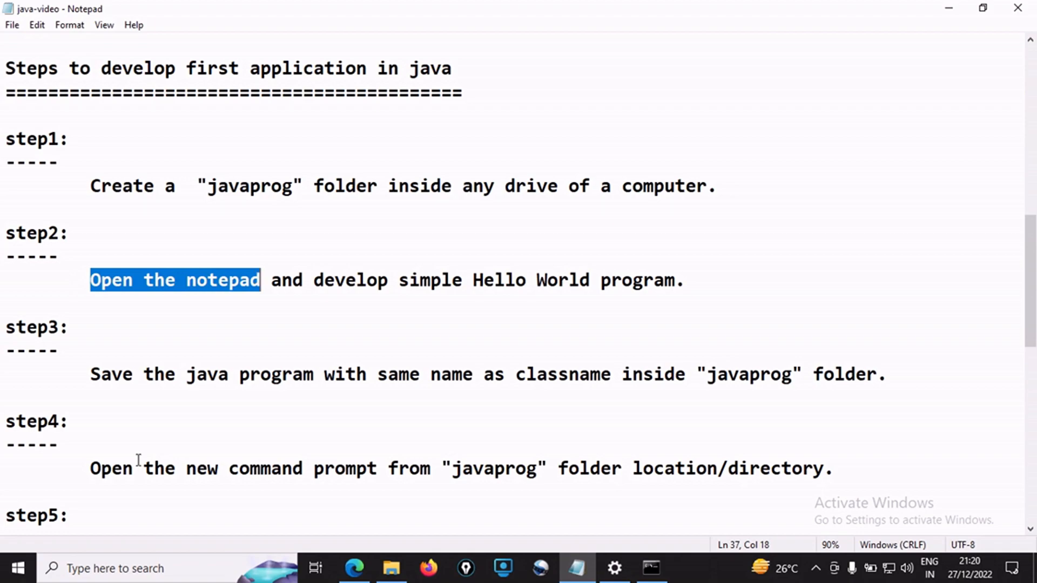
{"action": "left_click_drag", "start_coordinate": [474, 281], "coordinate": [676, 280]}
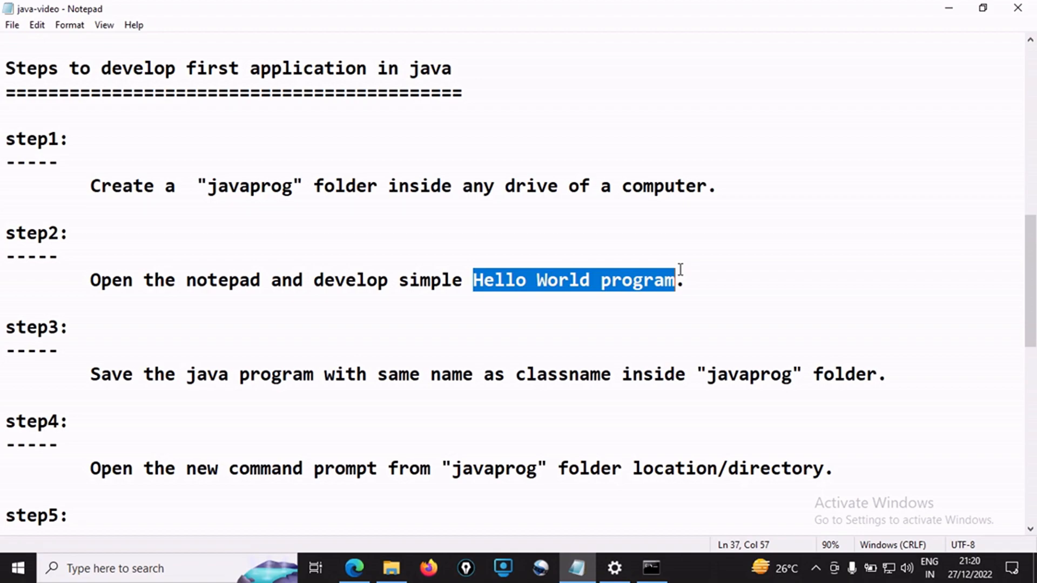
{"action": "left_click", "coordinate": [128, 572]}
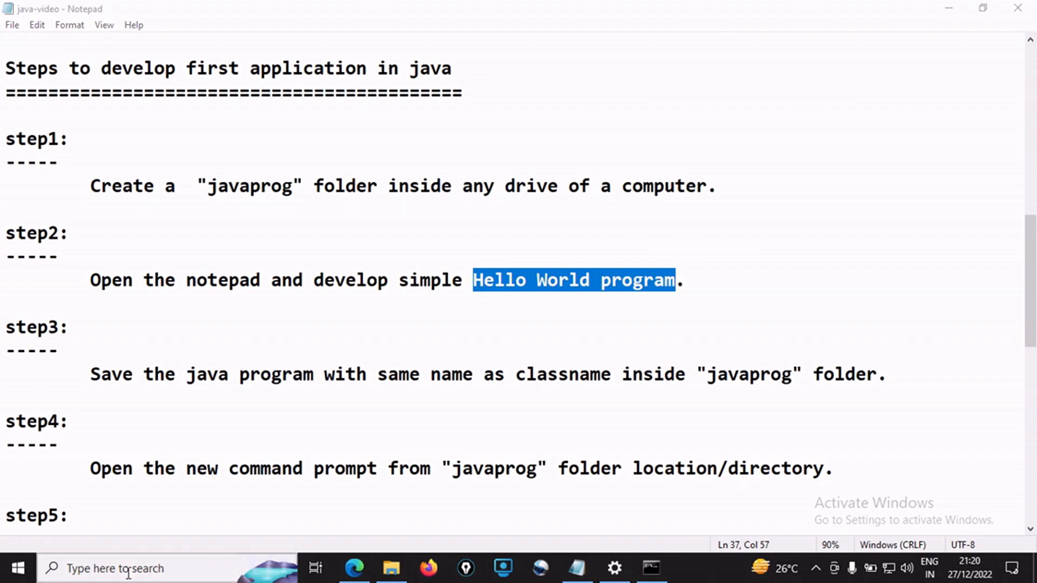
{"action": "type", "text": "Note"}
{"action": "key", "text": "Return"}
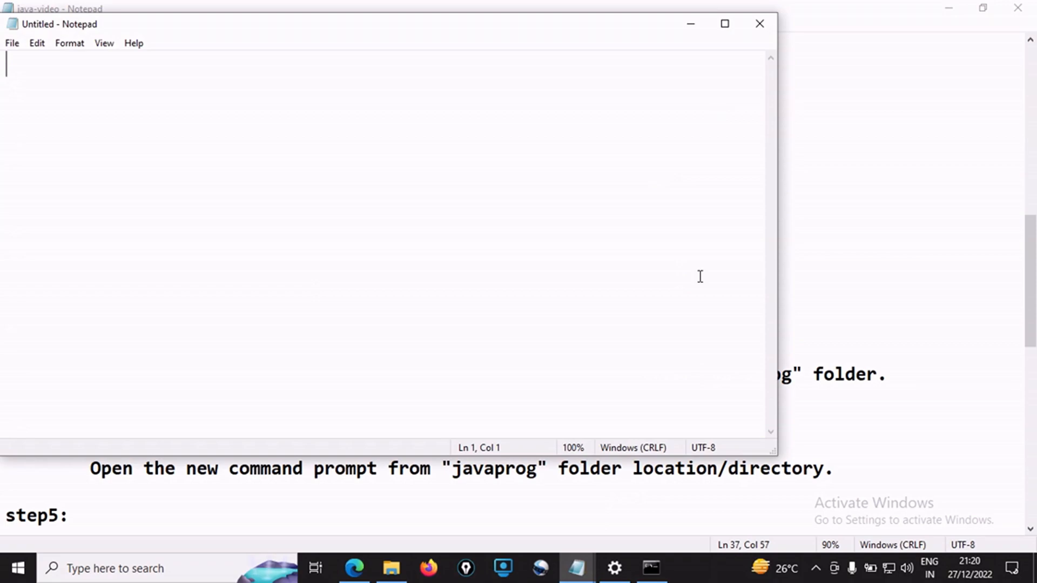
Write an empty class Demo with opening and closing braces on separate lines and an indented blank line between them
{"action": "type", "text": "c"}
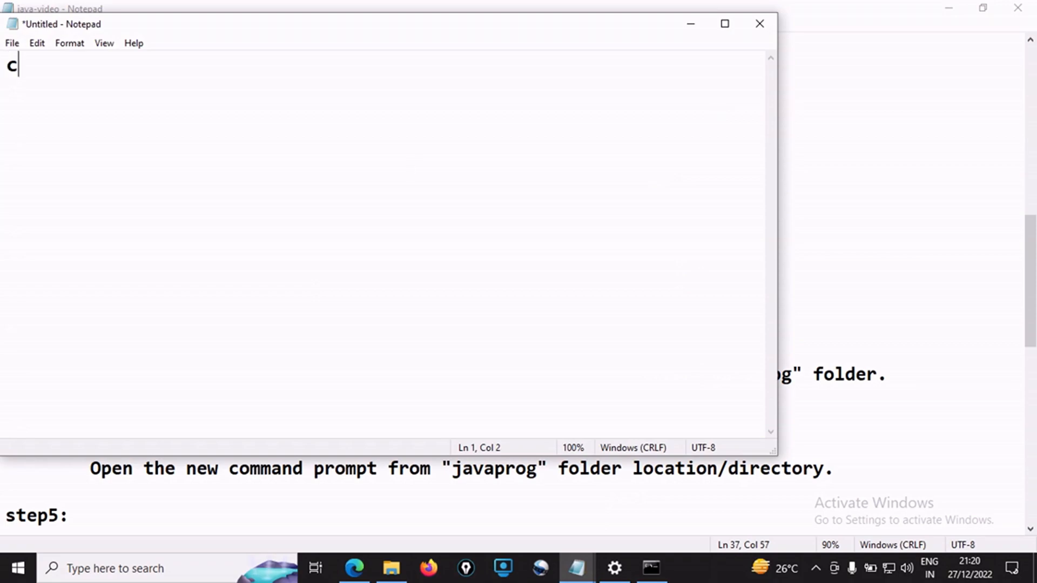
{"action": "type", "text": "lass Dem"}
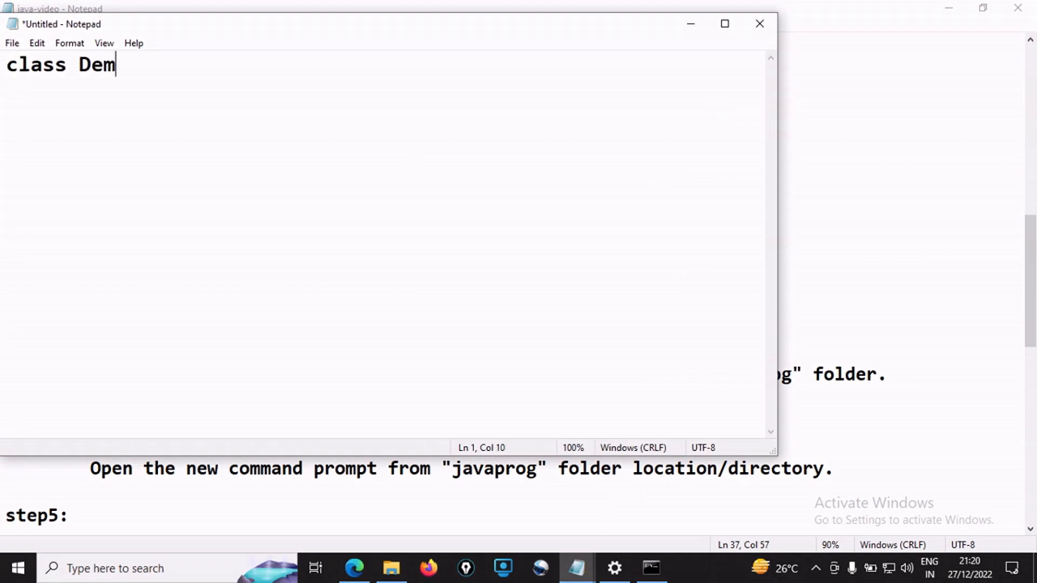
{"action": "type", "text": "o"}
{"action": "key", "text": "Return"}
{"action": "type", "text": "{"}
{"action": "key", "text": "Return"}
{"action": "type", "text": "}"}
{"action": "key", "text": "Up"}
{"action": "key", "text": "Return"}
{"action": "key", "text": "Tab"}
{"action": "left_click_drag", "start_coordinate": [80, 65], "coordinate": [94, 63]}
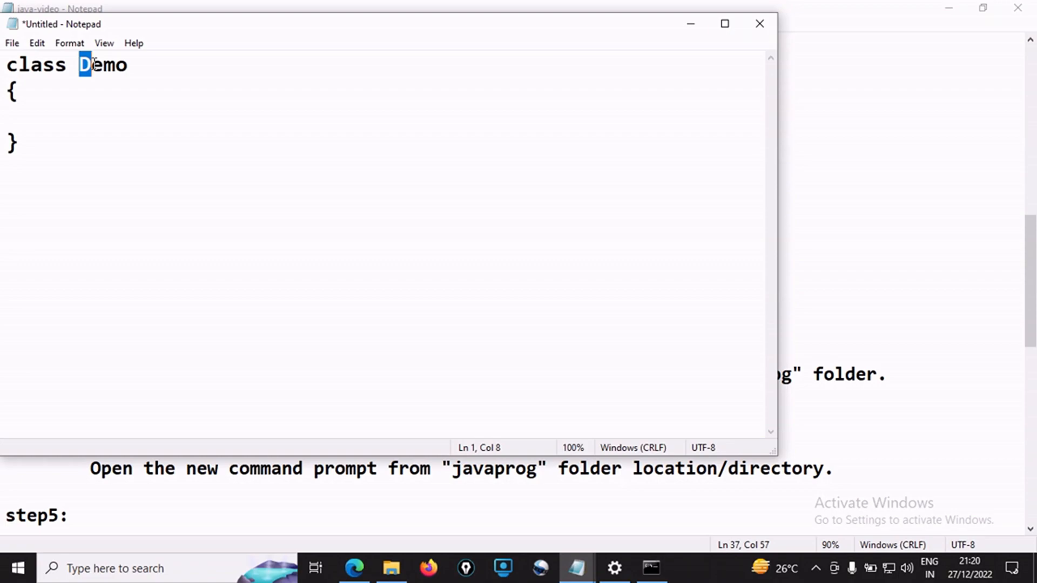
Add the method public static void main(String[] args) with its own pair of braces inside the Demo class
{"action": "key", "text": "Down"}
{"action": "key", "text": "Down"}
{"action": "type", "text": "public static v"}
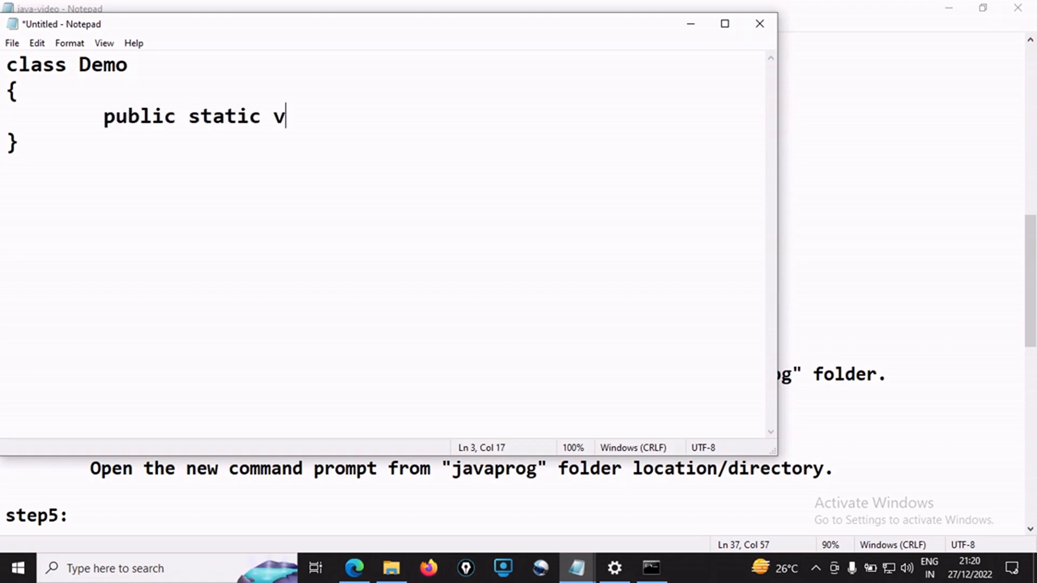
{"action": "type", "text": "oid main(St"}
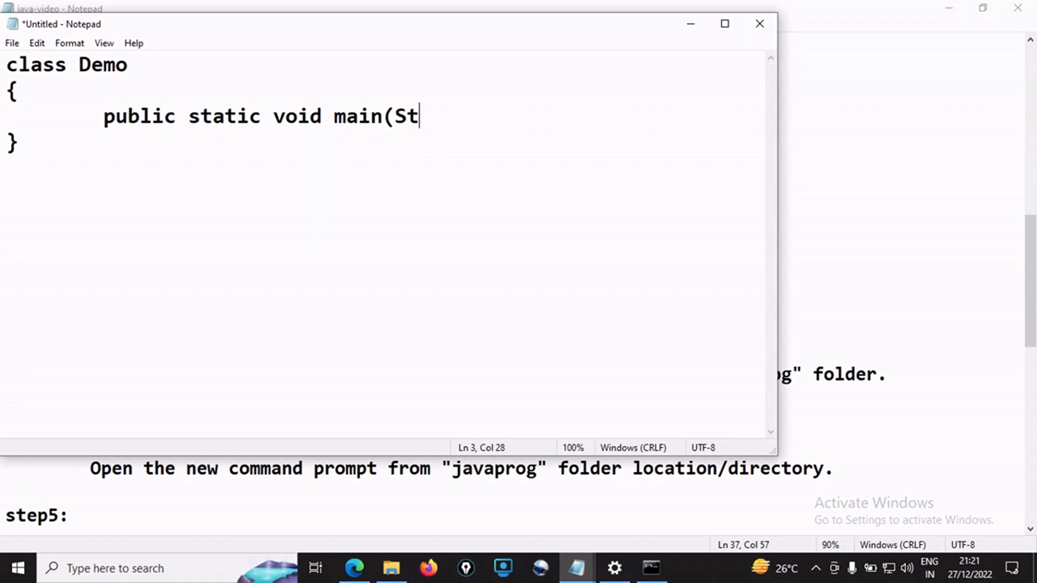
{"action": "type", "text": "ring[] args)"}
{"action": "key", "text": "Return"}
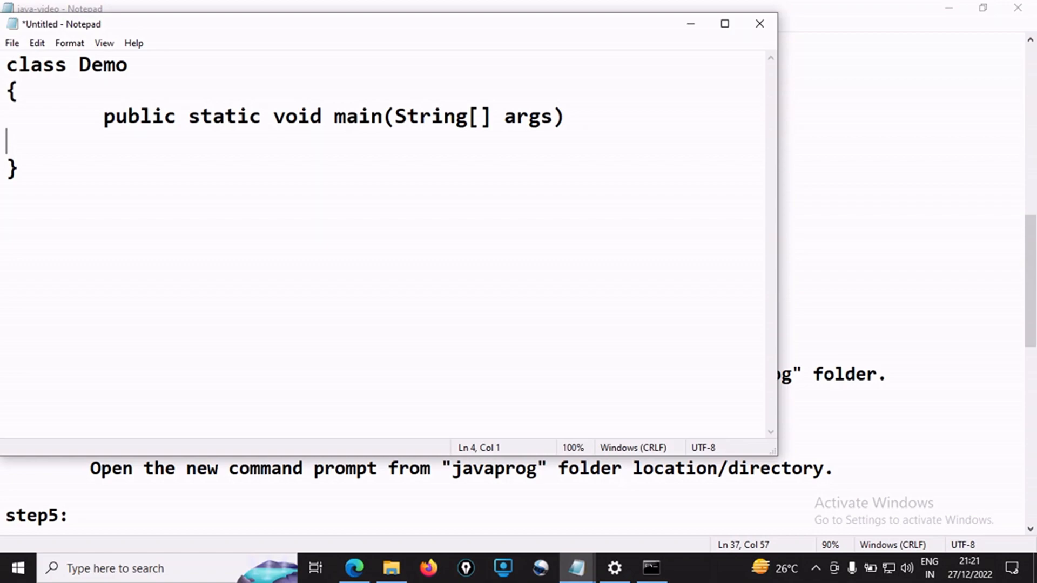
{"action": "type", "text": "{"}
{"action": "key", "text": "Return"}
{"action": "type", "text": "}"}
{"action": "key", "text": "Up"}
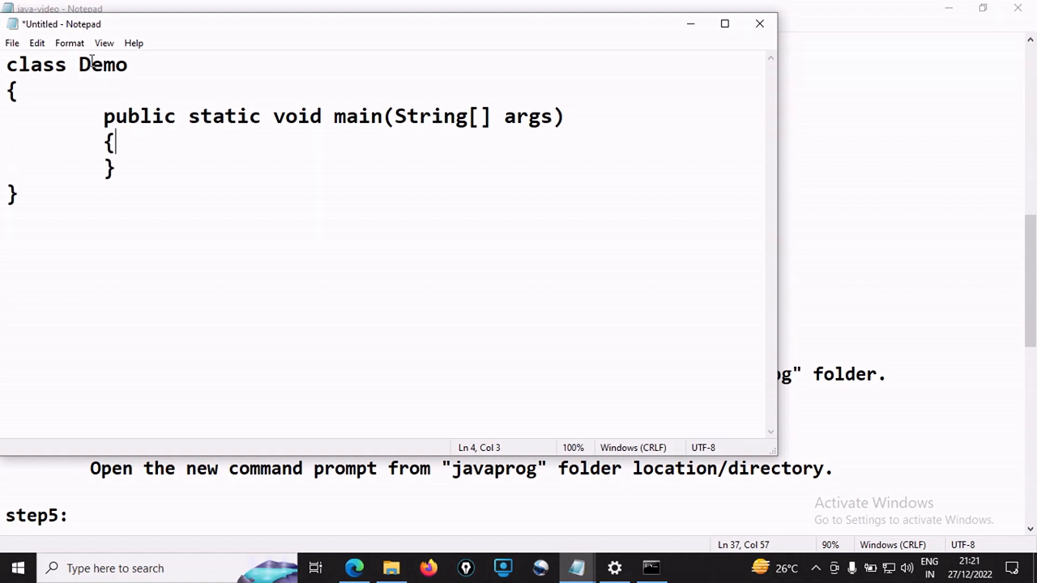
Add the indented statement System.out.println("Hello World"); inside the main method's braces
{"action": "key", "text": "Return"}
{"action": "key", "text": "Tab"}
{"action": "key", "text": "Tab"}
{"action": "type", "text": "Sy"}
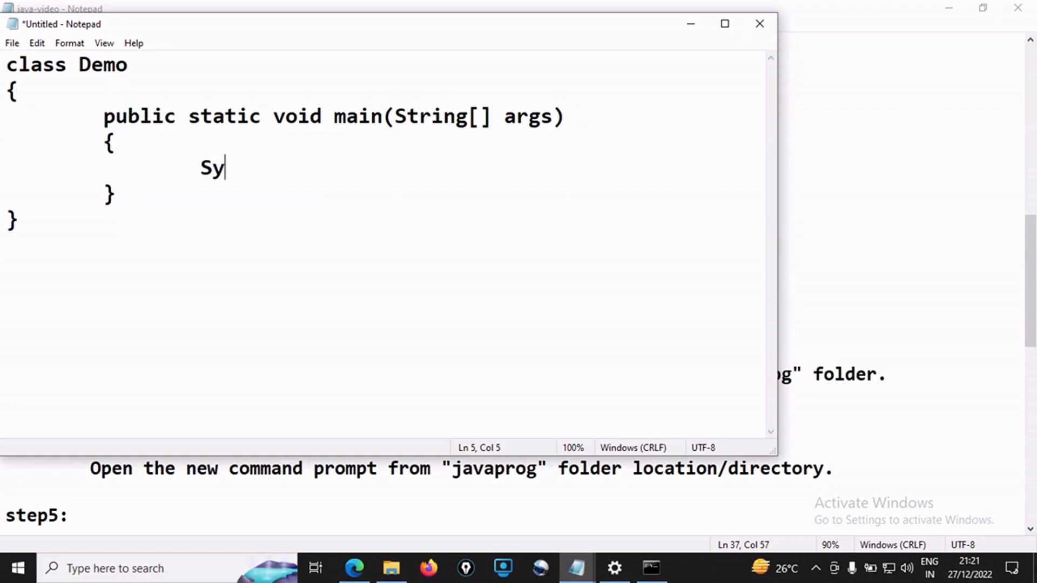
{"action": "type", "text": "stem.out."}
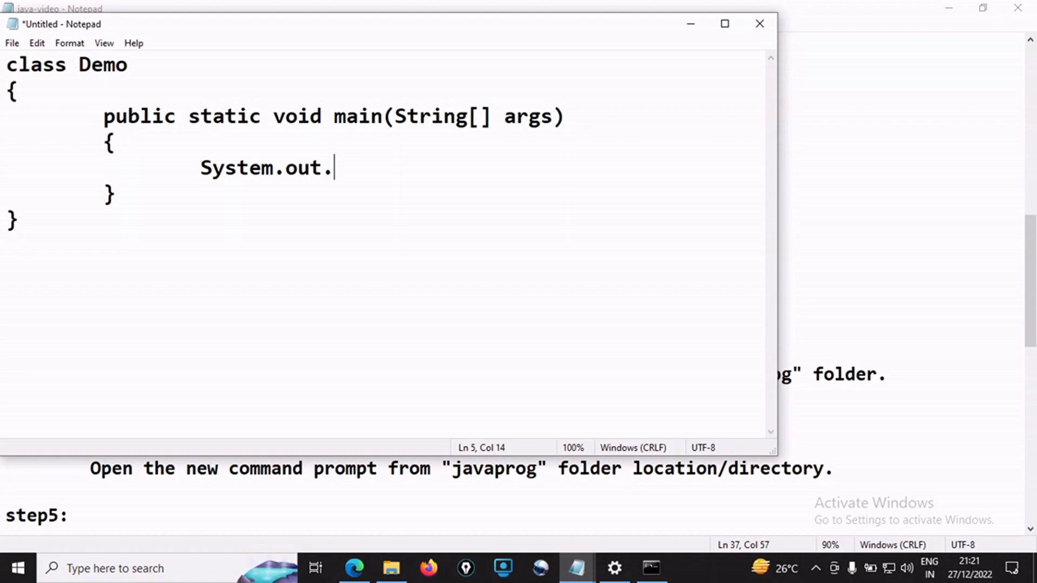
{"action": "type", "text": "println()"}
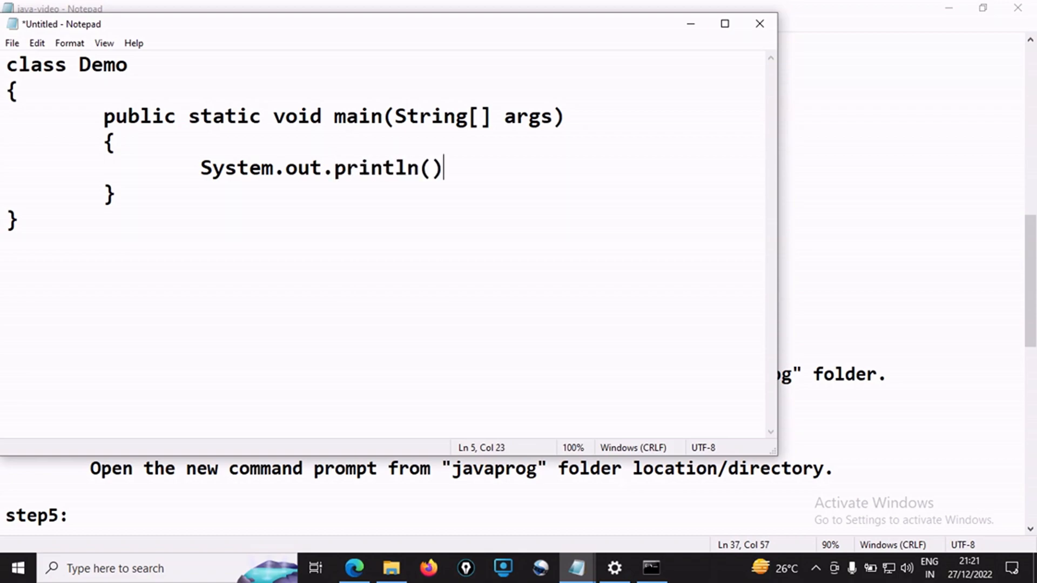
{"action": "type", "text": ";"}
{"action": "key", "text": "Left"}
{"action": "key", "text": "Left"}
{"action": "type", "text": "\"\""}
{"action": "key", "text": "Left"}
{"action": "type", "text": "Helo"}
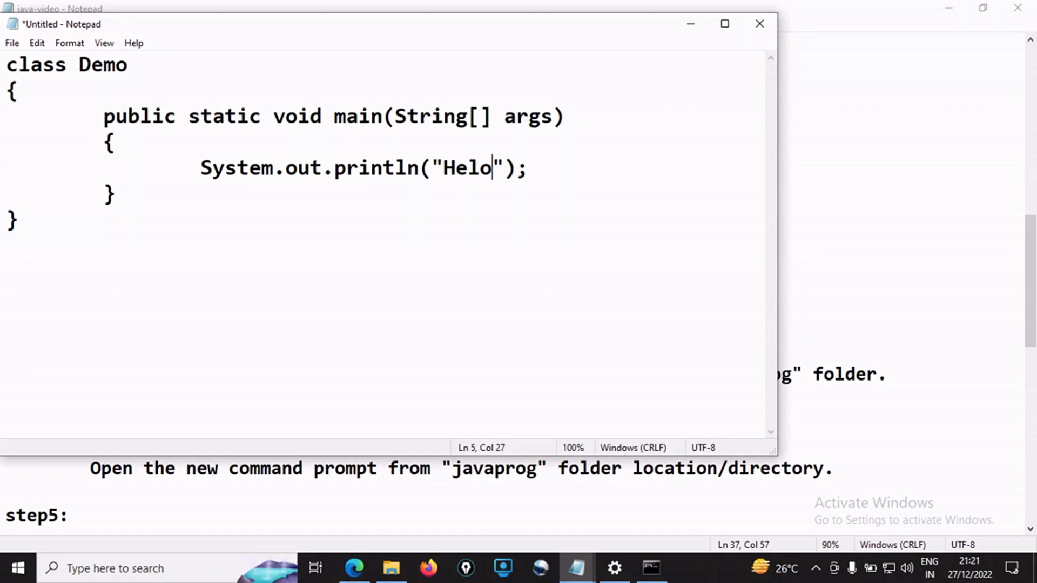
{"action": "key", "text": "BackSpace"}
{"action": "type", "text": "lo Worl"}
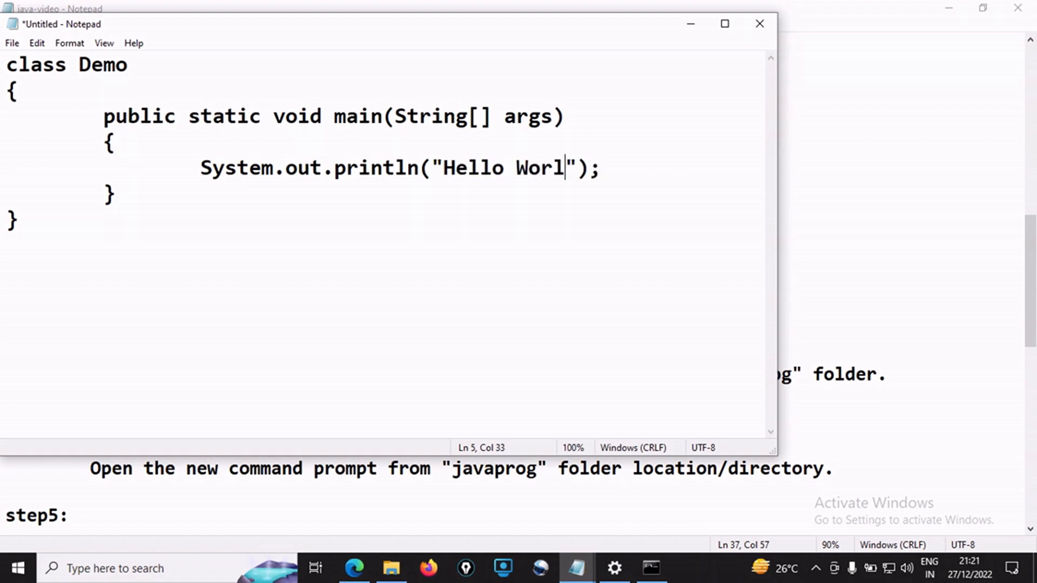
{"action": "type", "text": "d"}
Review step2 and step3 in the java-video notes, and check the class name in the unsaved Java program
{"action": "left_click", "coordinate": [842, 122]}
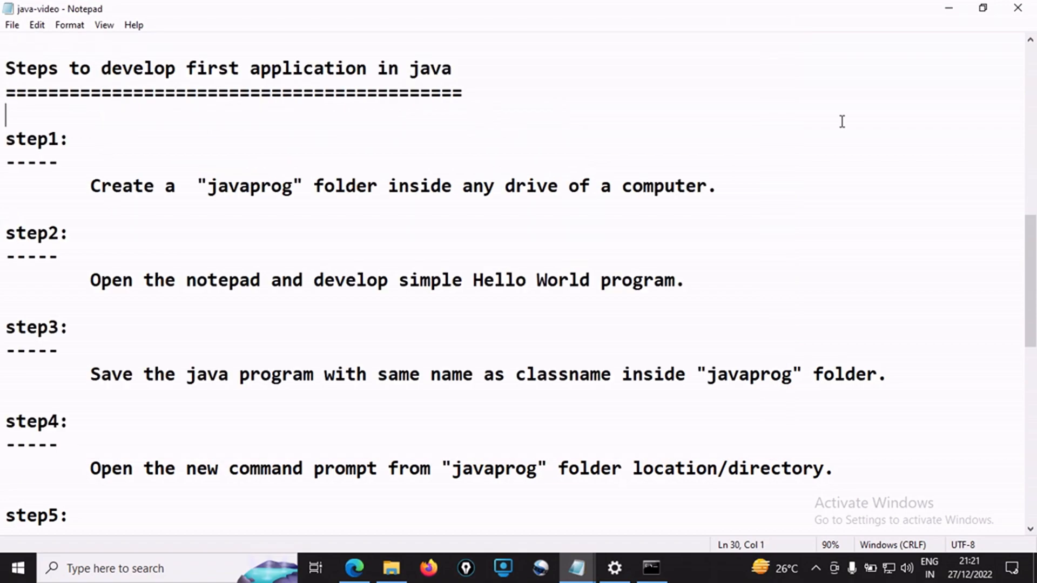
{"action": "left_click_drag", "start_coordinate": [187, 280], "coordinate": [303, 281]}
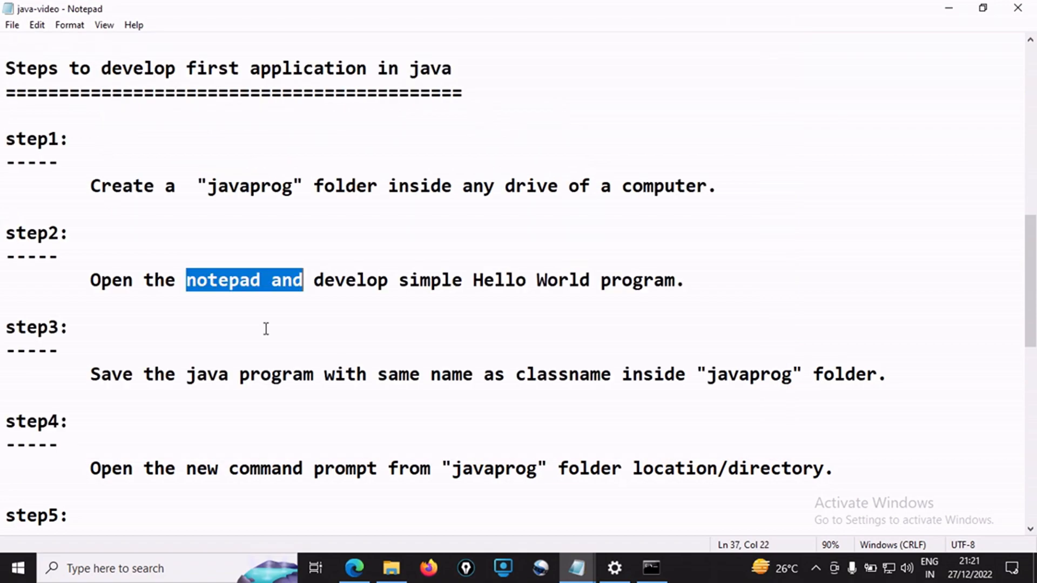
{"action": "left_click_drag", "start_coordinate": [91, 375], "coordinate": [898, 369]}
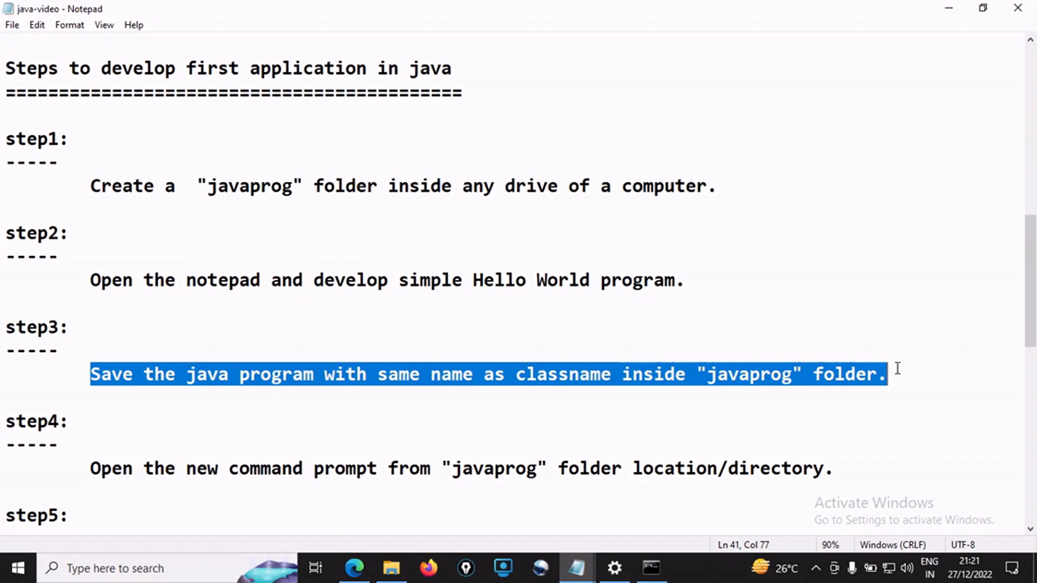
{"action": "left_click", "coordinate": [577, 568]}
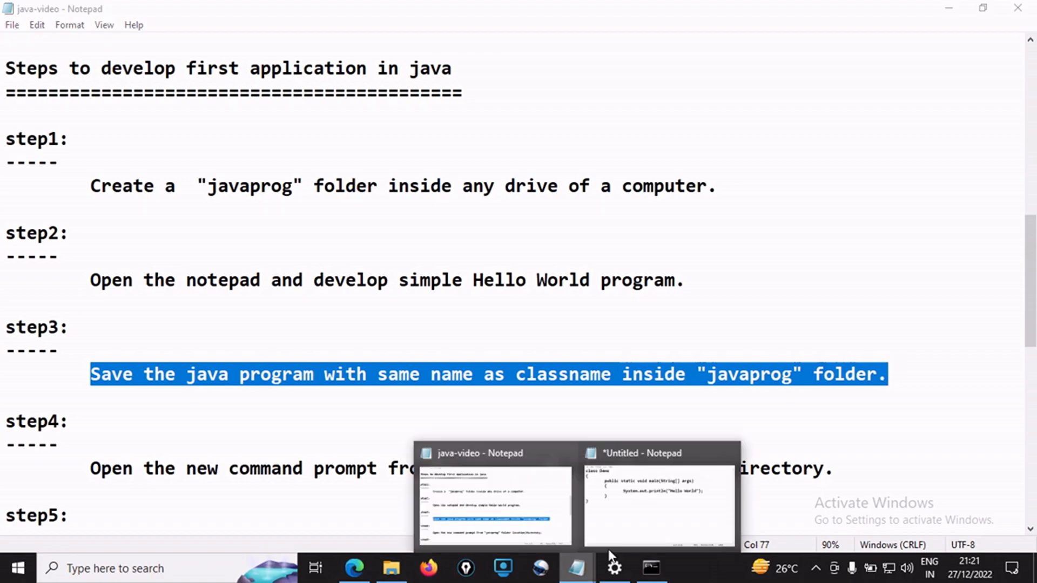
{"action": "left_click", "coordinate": [611, 540]}
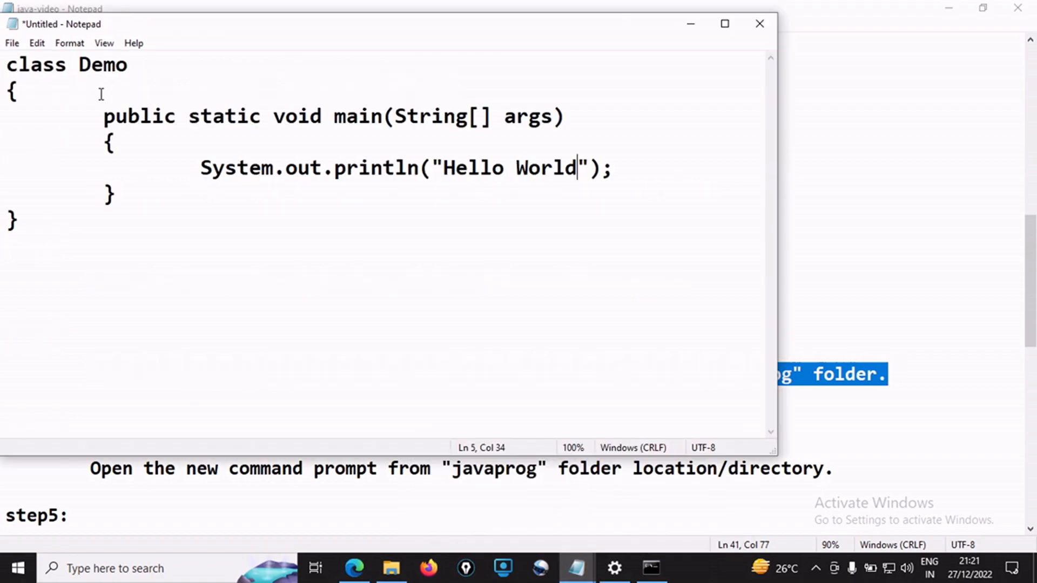
{"action": "double_click", "coordinate": [102, 64]}
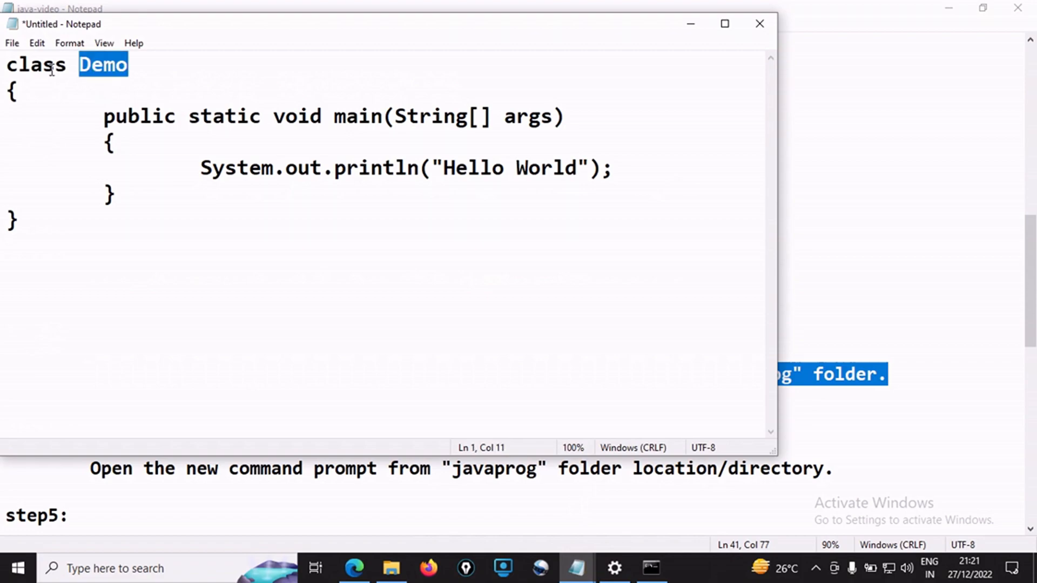
Save the Hello World program as Demo.java in the javaprog folder on the E: drive
{"action": "left_click", "coordinate": [12, 44]}
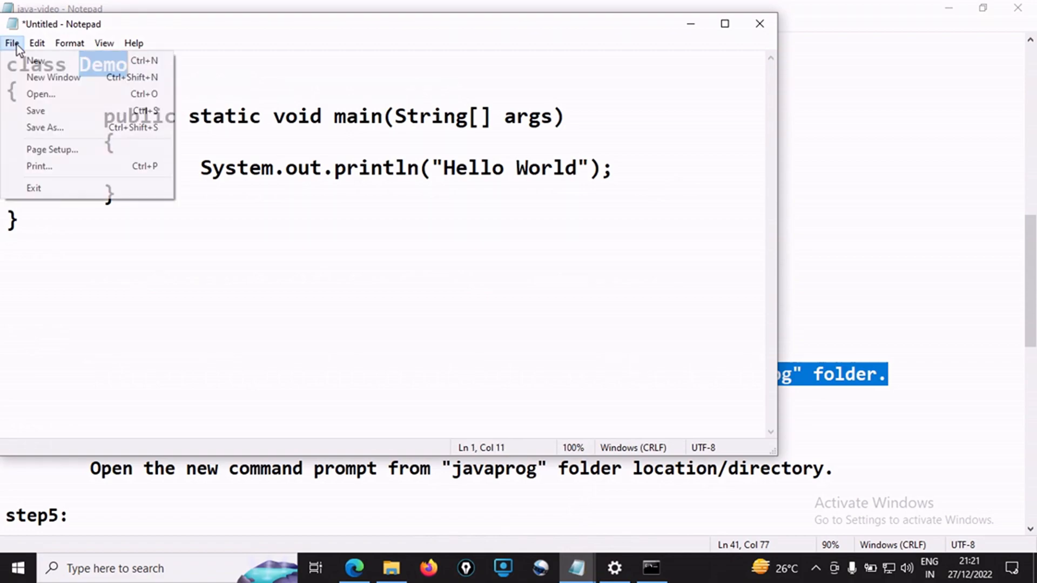
{"action": "left_click", "coordinate": [144, 113]}
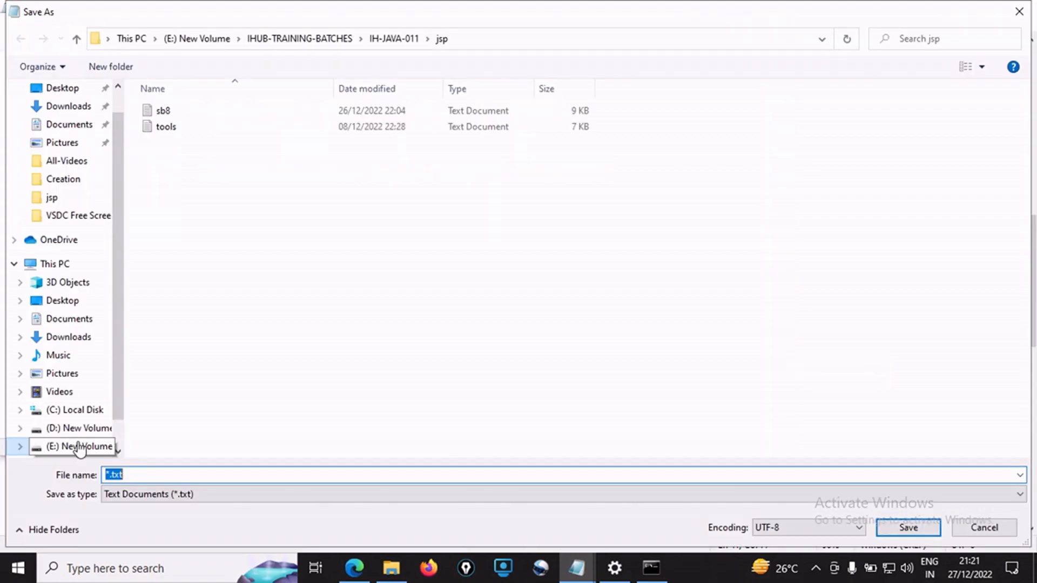
{"action": "left_click", "coordinate": [79, 447]}
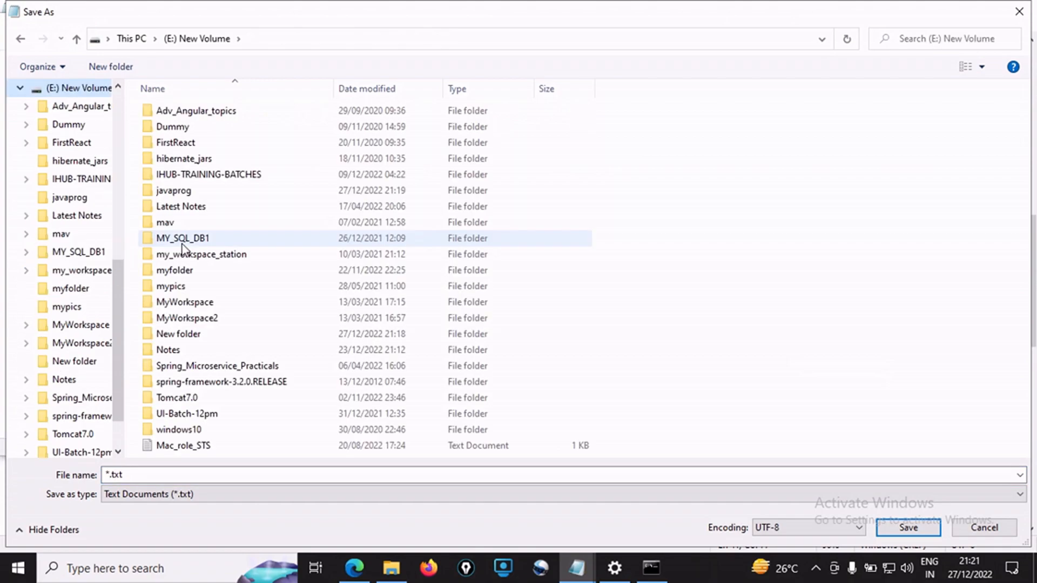
{"action": "double_click", "coordinate": [176, 192]}
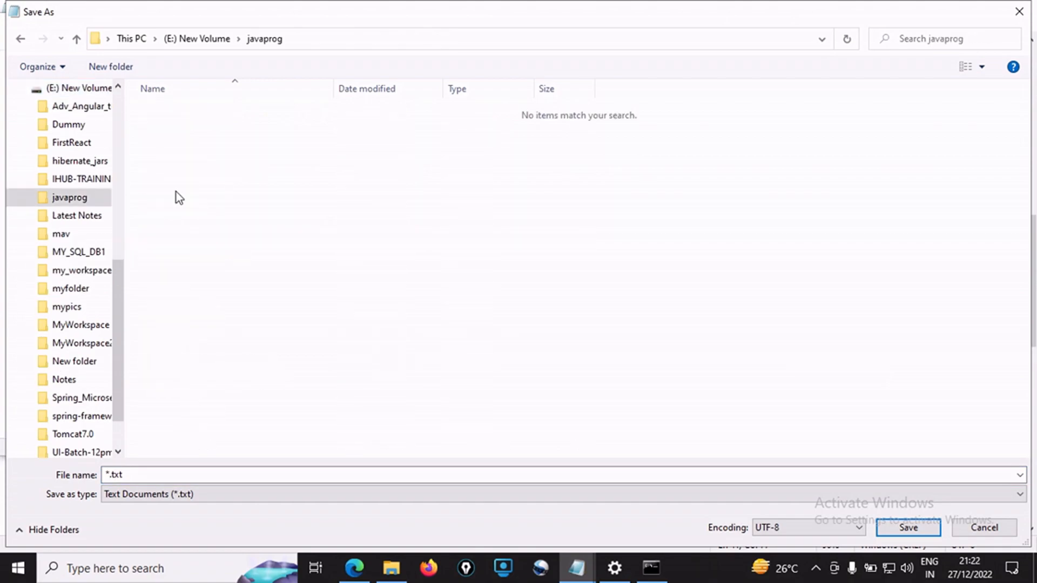
{"action": "left_click", "coordinate": [197, 473]}
{"action": "type", "text": "Demo.j"}
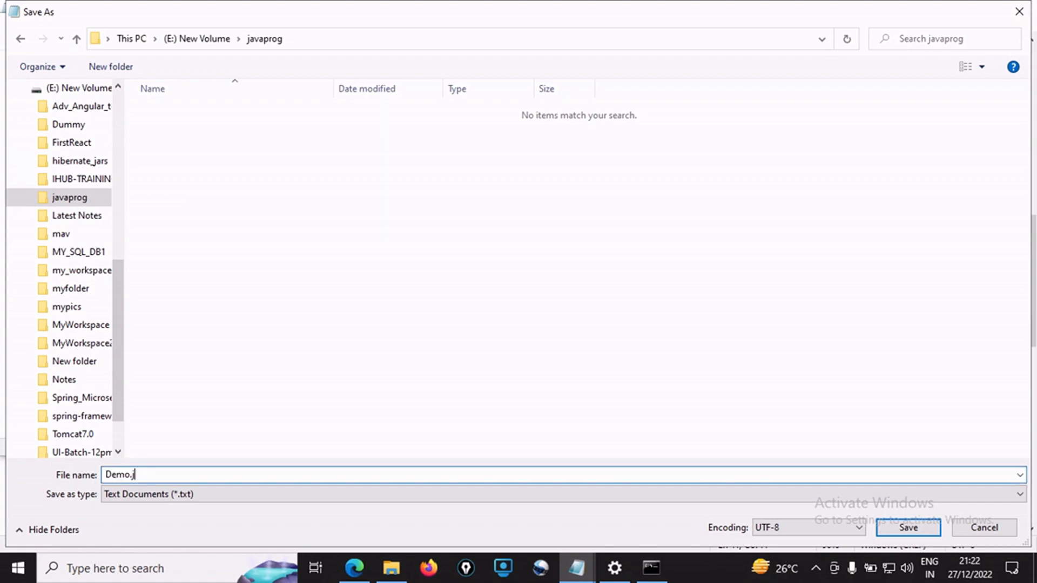
{"action": "type", "text": "ava"}
{"action": "left_click", "coordinate": [907, 525]}
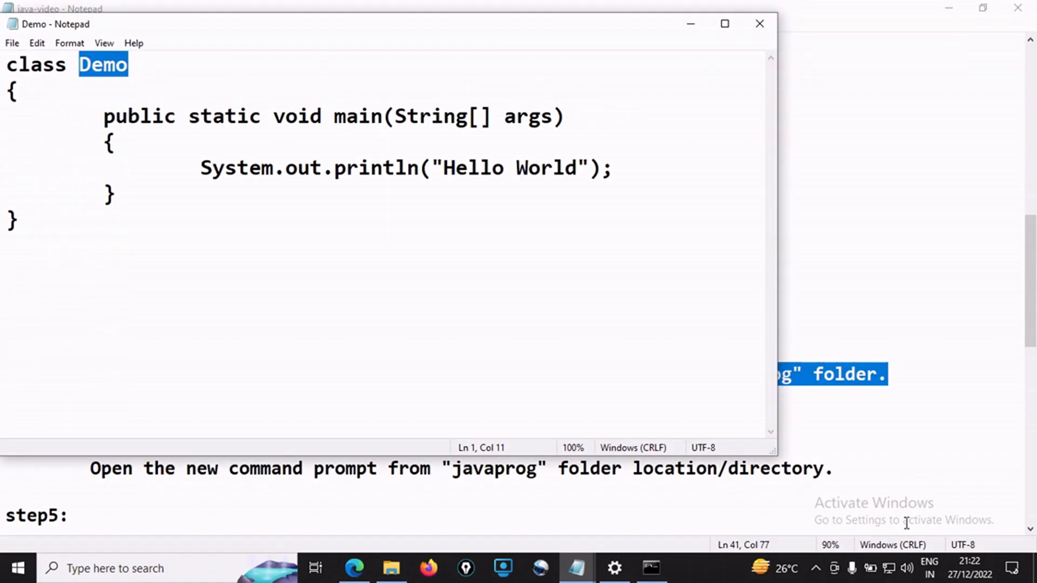
Read step4 in the java-video notes, and close the Command Prompt window that is working in the user's home folder
{"action": "left_click", "coordinate": [902, 315]}
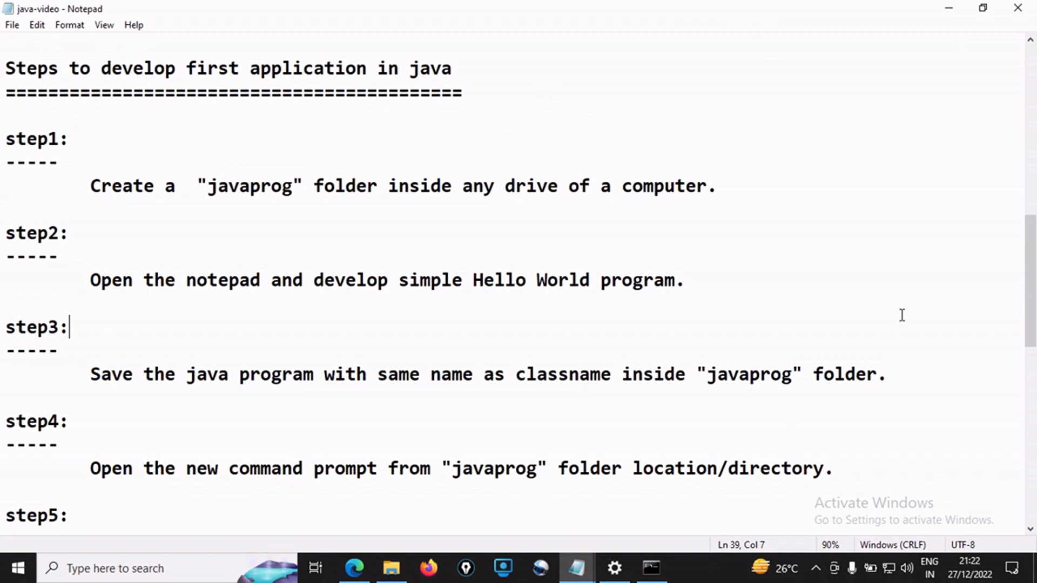
{"action": "scroll", "coordinate": [902, 316], "scroll_direction": "down", "scroll_amount": 3}
{"action": "left_click_drag", "start_coordinate": [90, 257], "coordinate": [385, 263]}
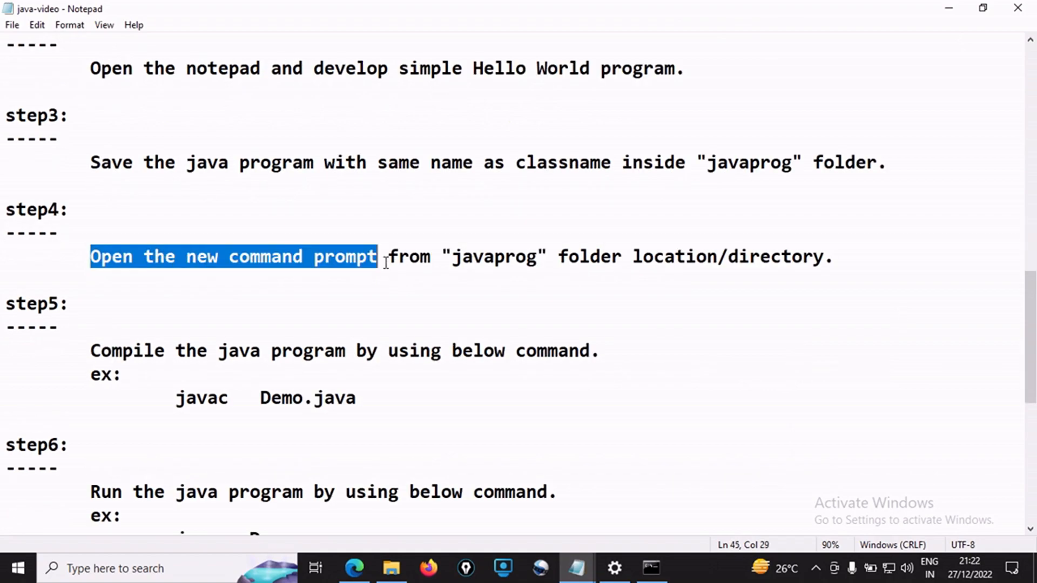
{"action": "left_click_drag", "start_coordinate": [452, 257], "coordinate": [549, 256]}
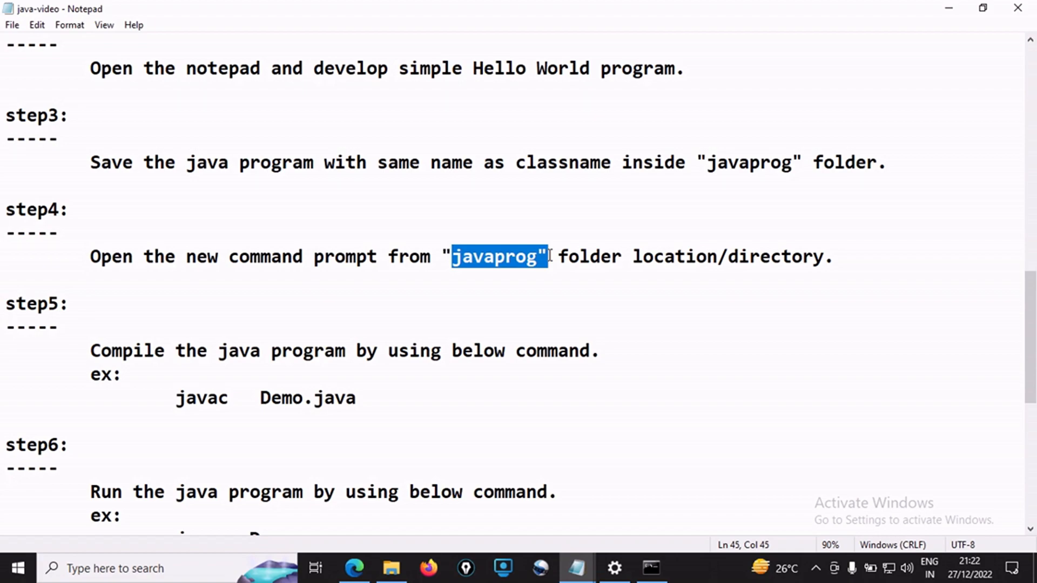
{"action": "left_click", "coordinate": [655, 569]}
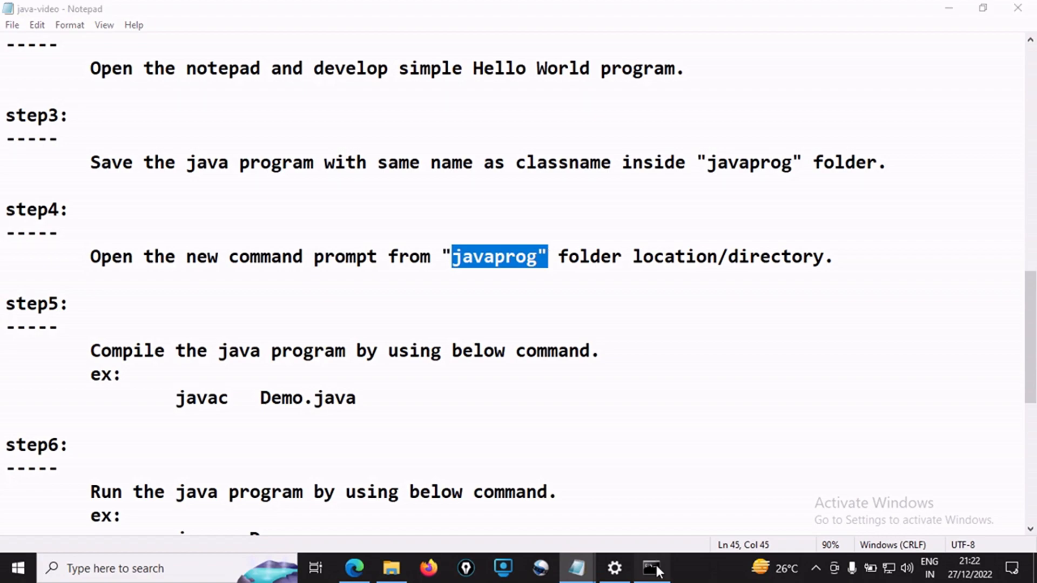
{"action": "left_click", "coordinate": [654, 569]}
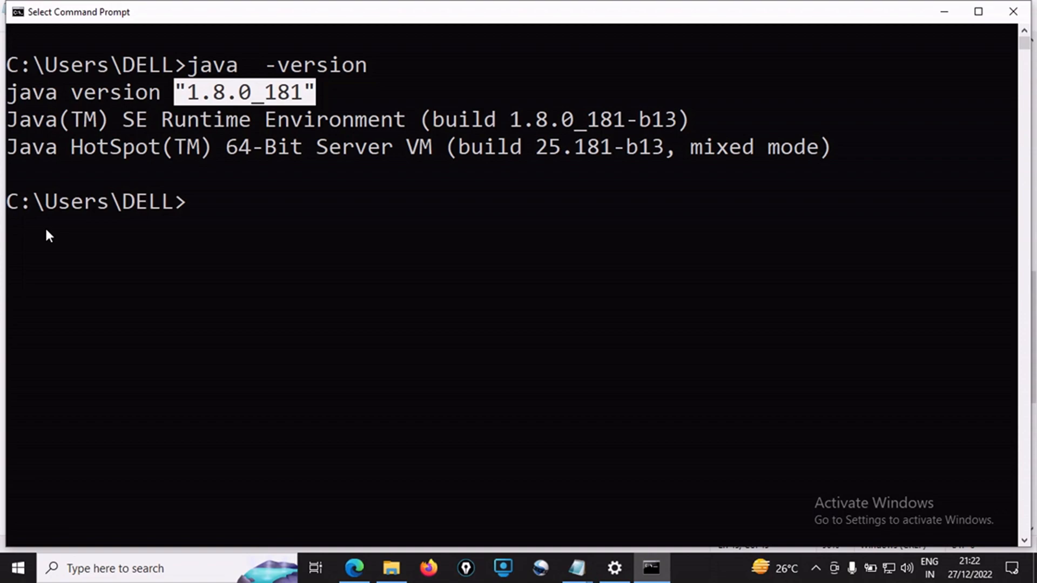
{"action": "left_click_drag", "start_coordinate": [8, 202], "coordinate": [188, 214]}
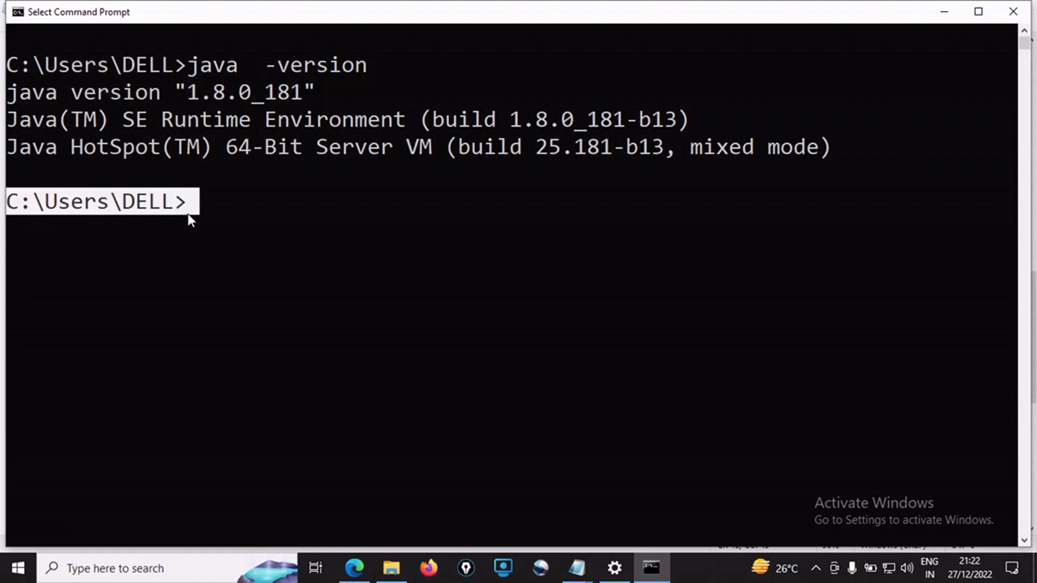
{"action": "left_click", "coordinate": [1014, 11]}
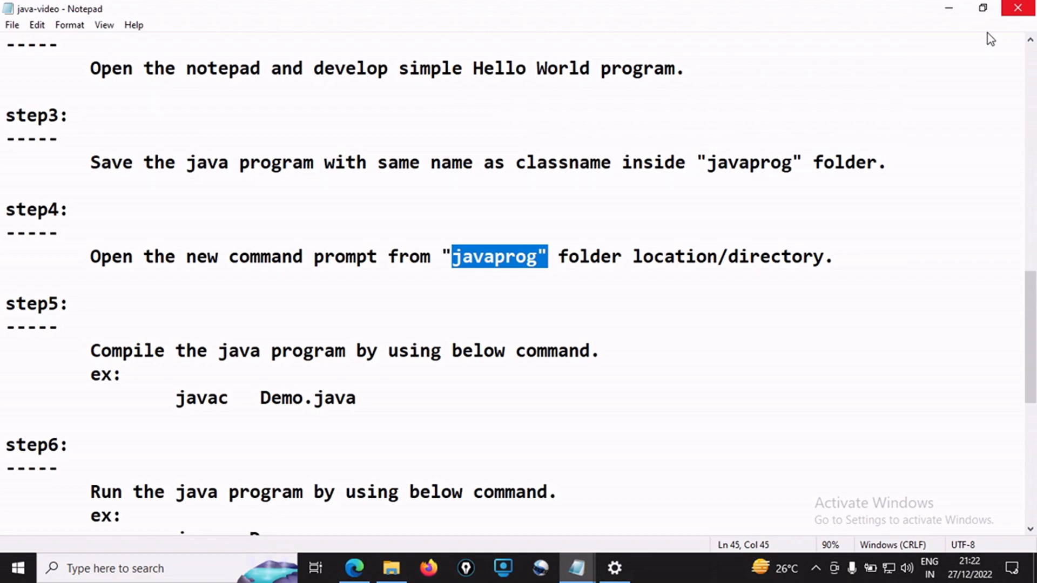
Switch to File Explorer, go into the javaprog folder on the E: drive, and start a maximized command prompt from that location
{"action": "key", "text": "alt+Tab"}
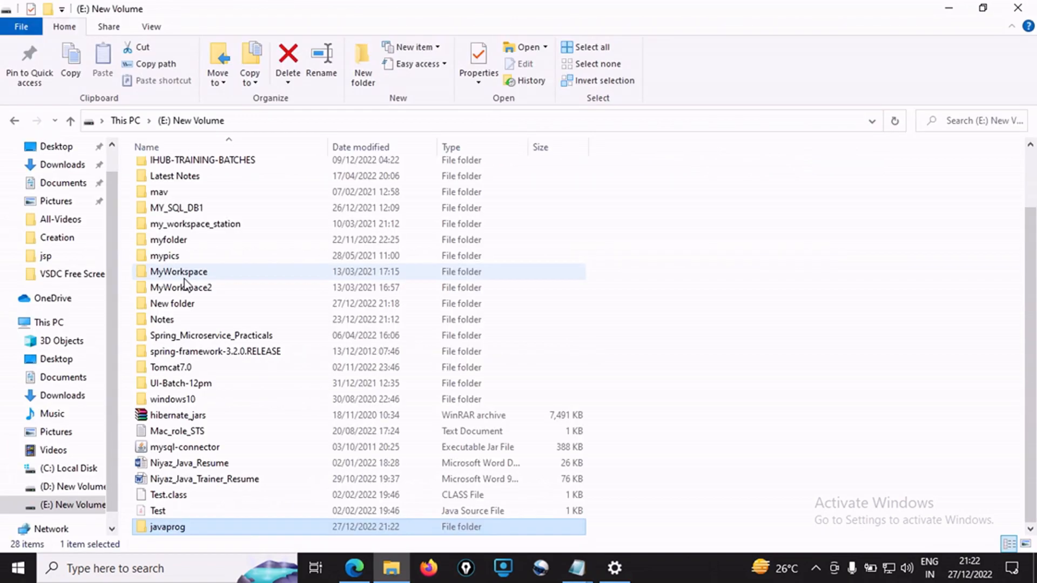
{"action": "double_click", "coordinate": [167, 528]}
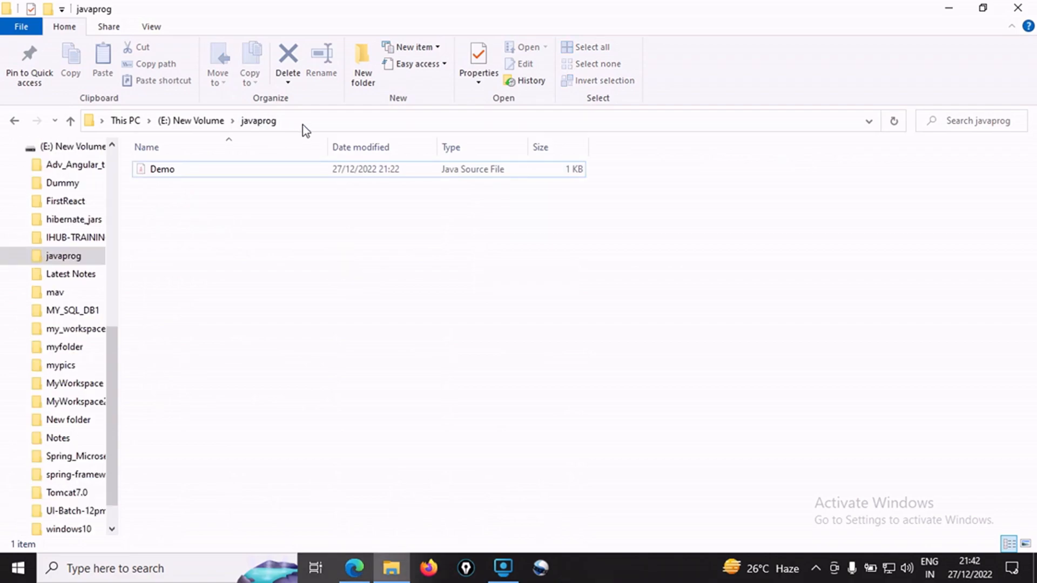
{"action": "left_click", "coordinate": [303, 124]}
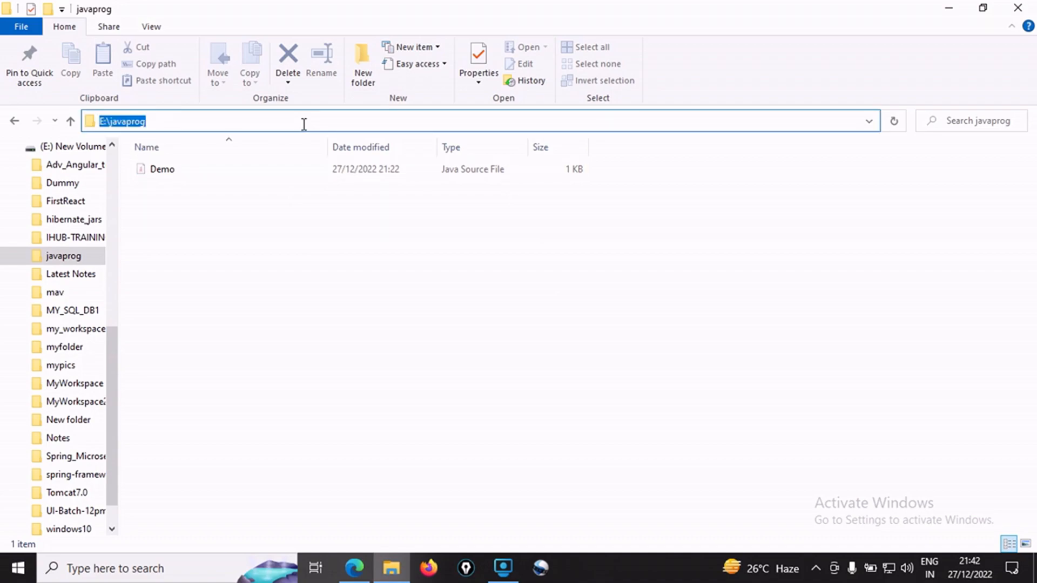
{"action": "key", "text": "BackSpace"}
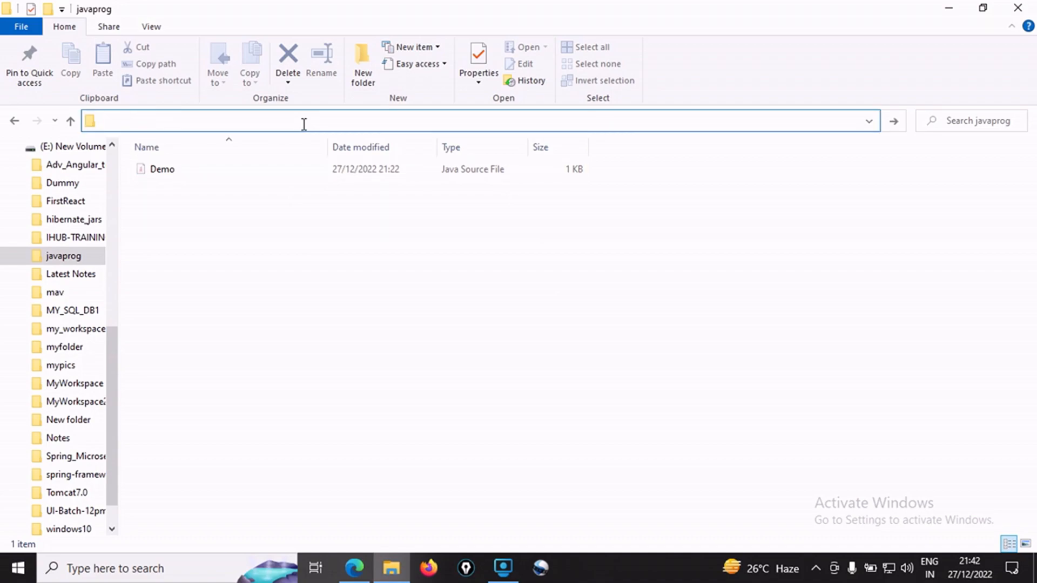
{"action": "type", "text": "cmd"}
{"action": "key", "text": "Return"}
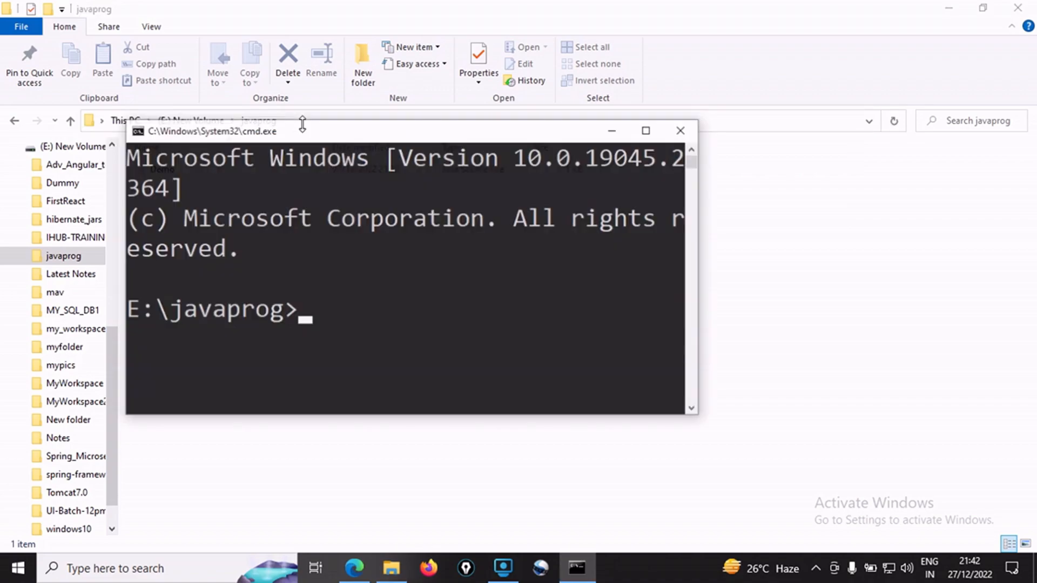
{"action": "left_click", "coordinate": [646, 132]}
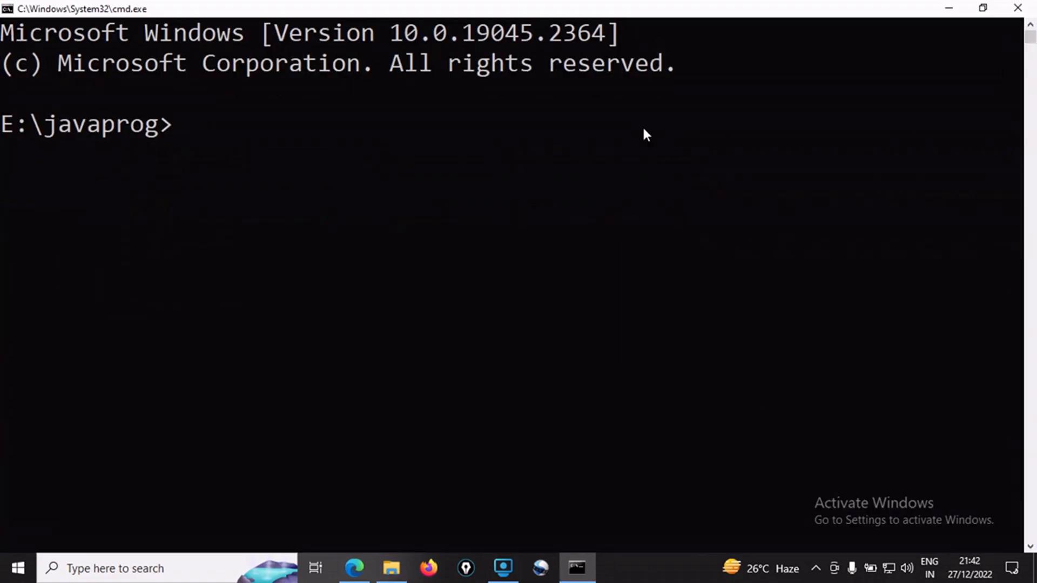
{"action": "left_click", "coordinate": [53, 131]}
{"action": "left_click_drag", "start_coordinate": [53, 131], "coordinate": [154, 132]}
{"action": "right_click", "coordinate": [154, 132]}
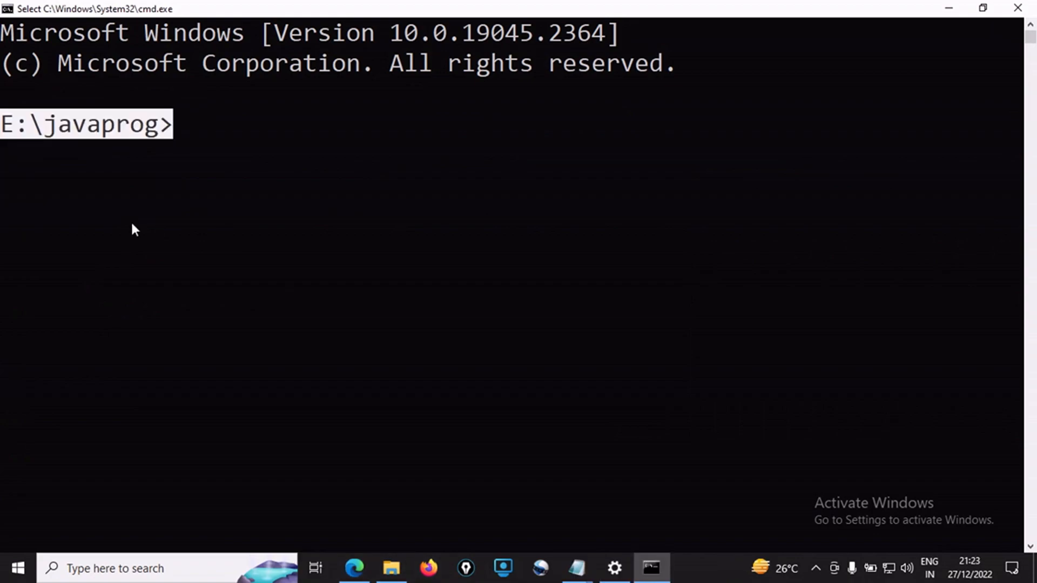
Check step5 in the java-video notes, and compile the program from E:\javaprog with the command javac Demo.java
{"action": "left_click", "coordinate": [578, 577]}
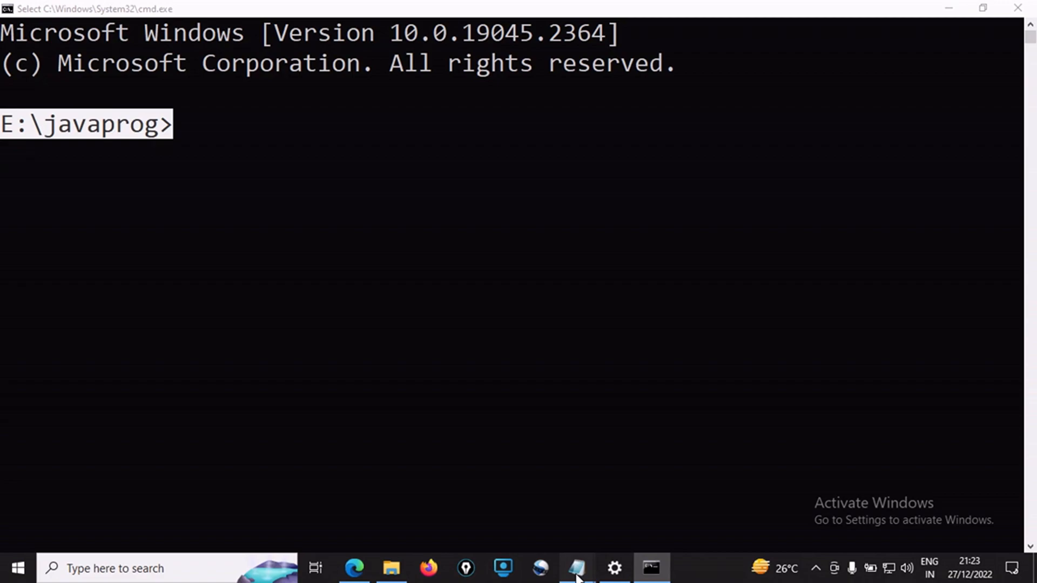
{"action": "left_click", "coordinate": [577, 576]}
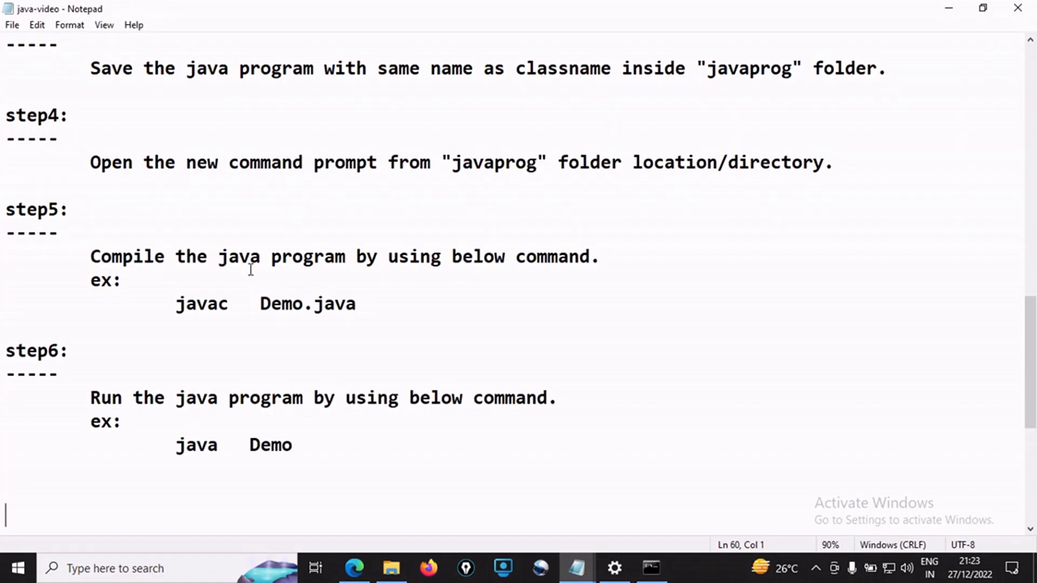
{"action": "left_click", "coordinate": [176, 304]}
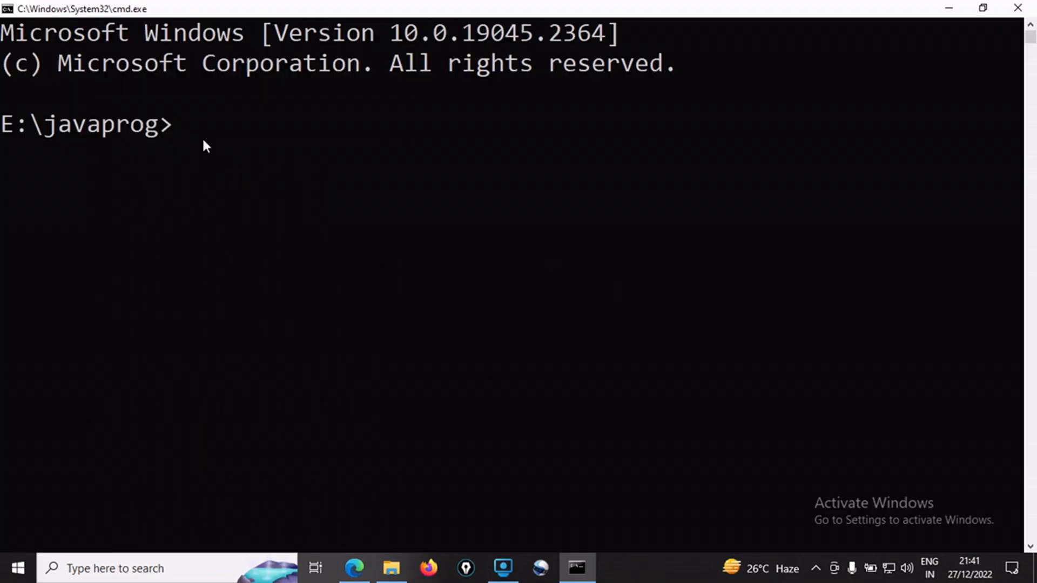
{"action": "type", "text": "javac  Demo"}
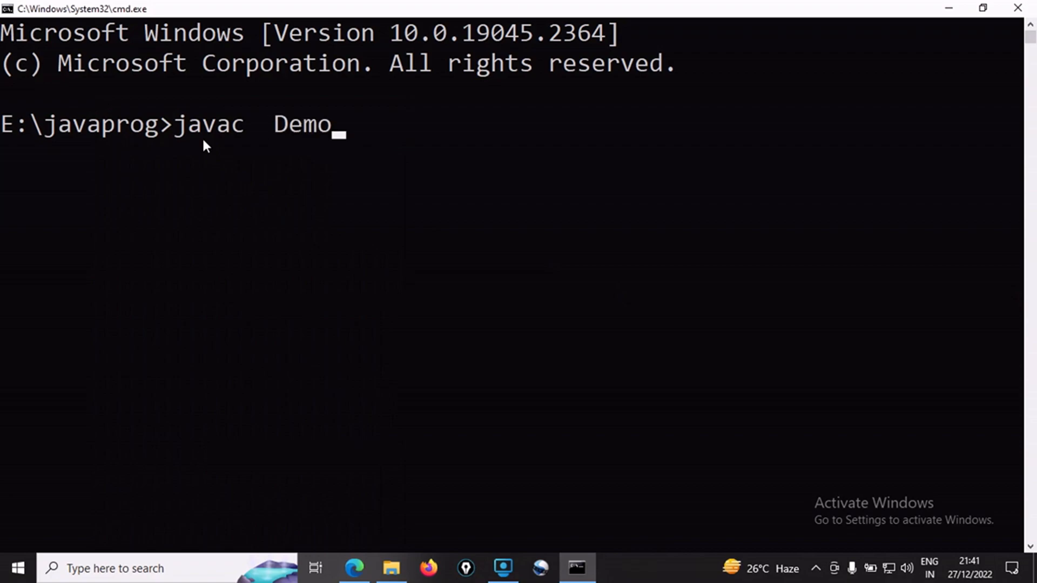
{"action": "type", "text": ".java"}
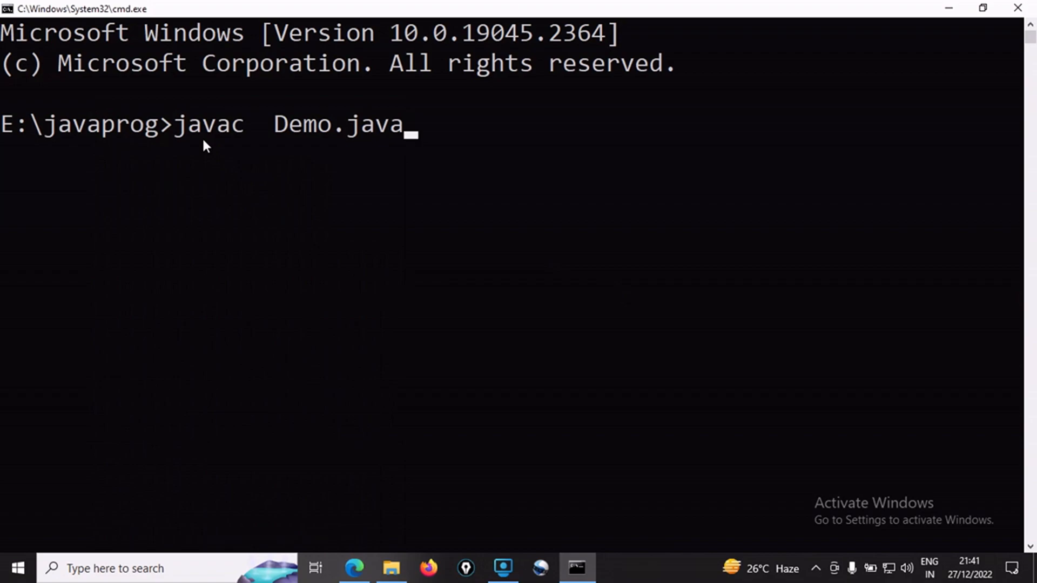
{"action": "key", "text": "Return"}
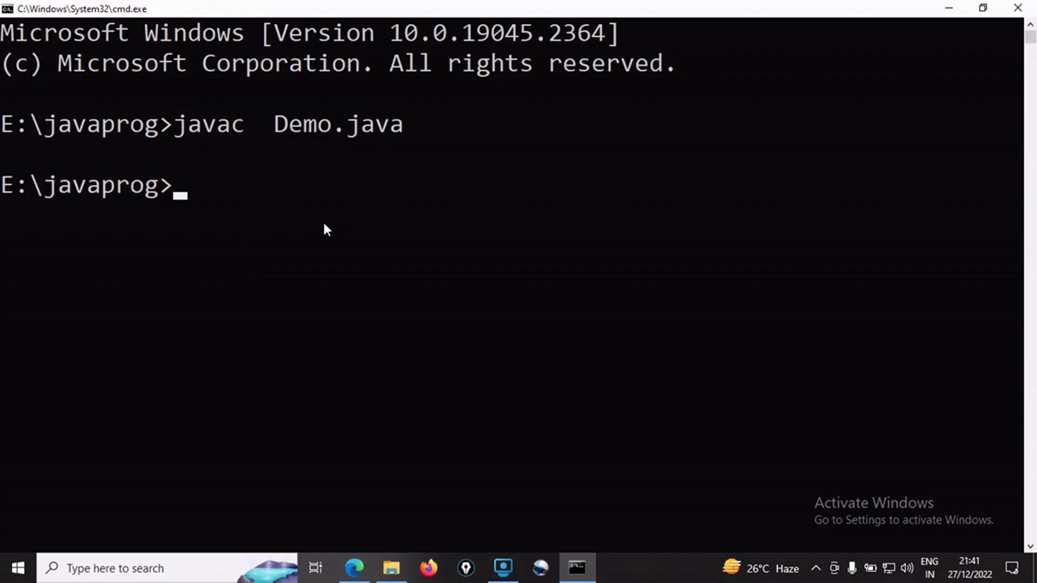
Run the compiled Demo class from E:\javaprog with the command java Demo
{"action": "type", "text": "java  "}
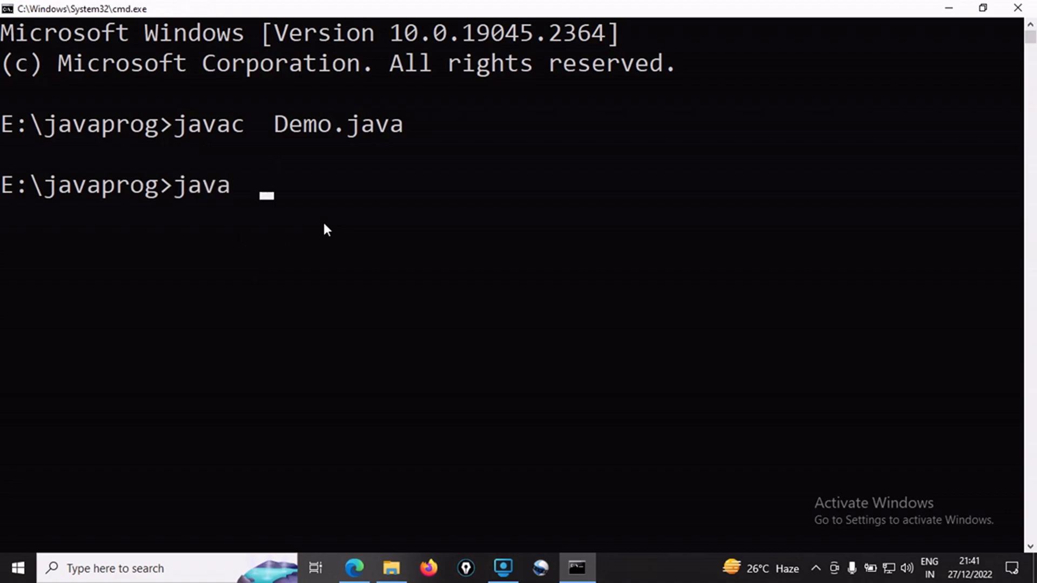
{"action": "type", "text": "Demo"}
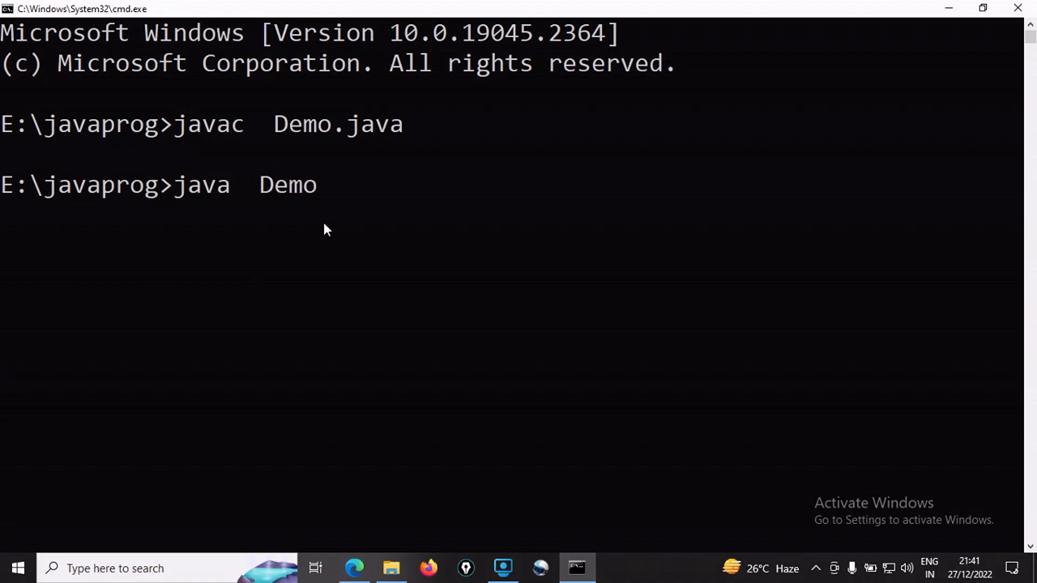
{"action": "left_click_drag", "start_coordinate": [266, 198], "coordinate": [315, 189]}
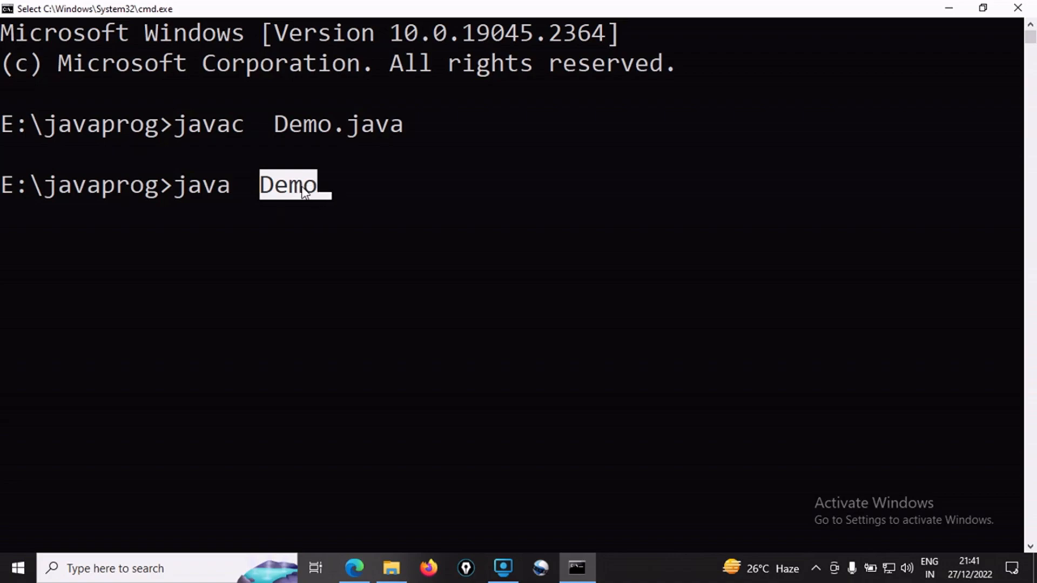
{"action": "left_click", "coordinate": [336, 189]}
{"action": "key", "text": "Escape"}
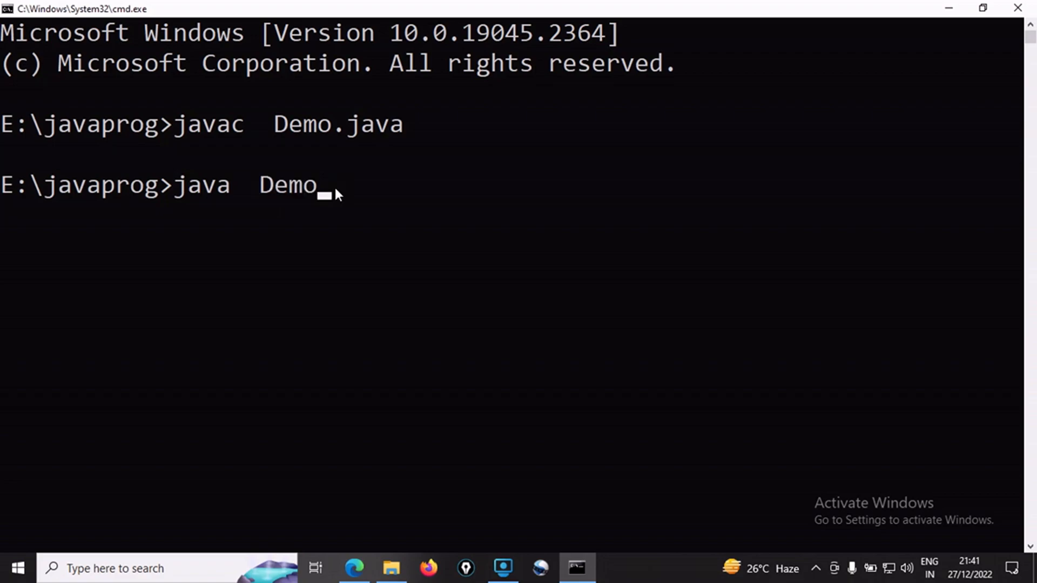
{"action": "key", "text": "Return"}
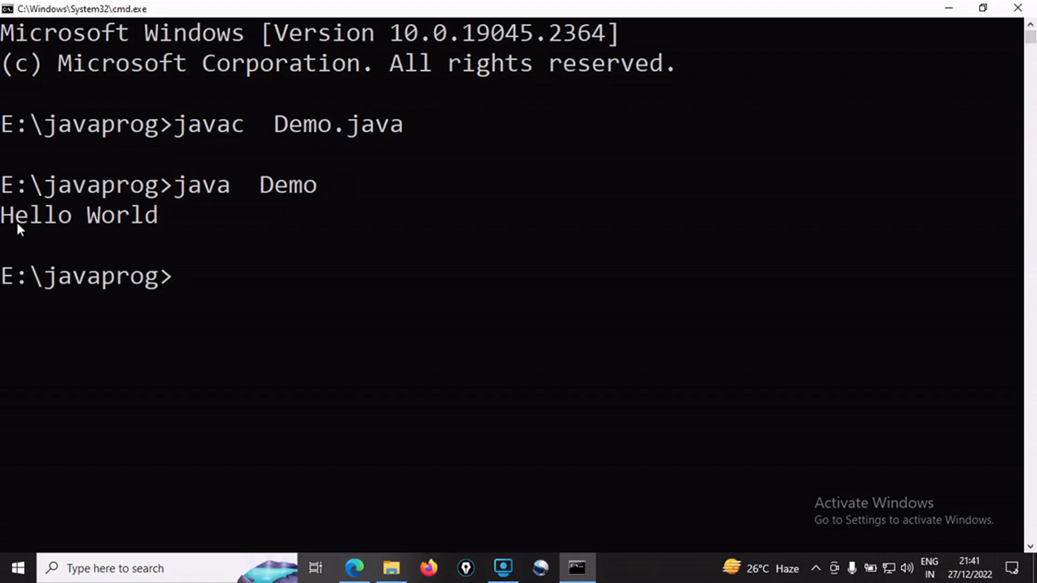